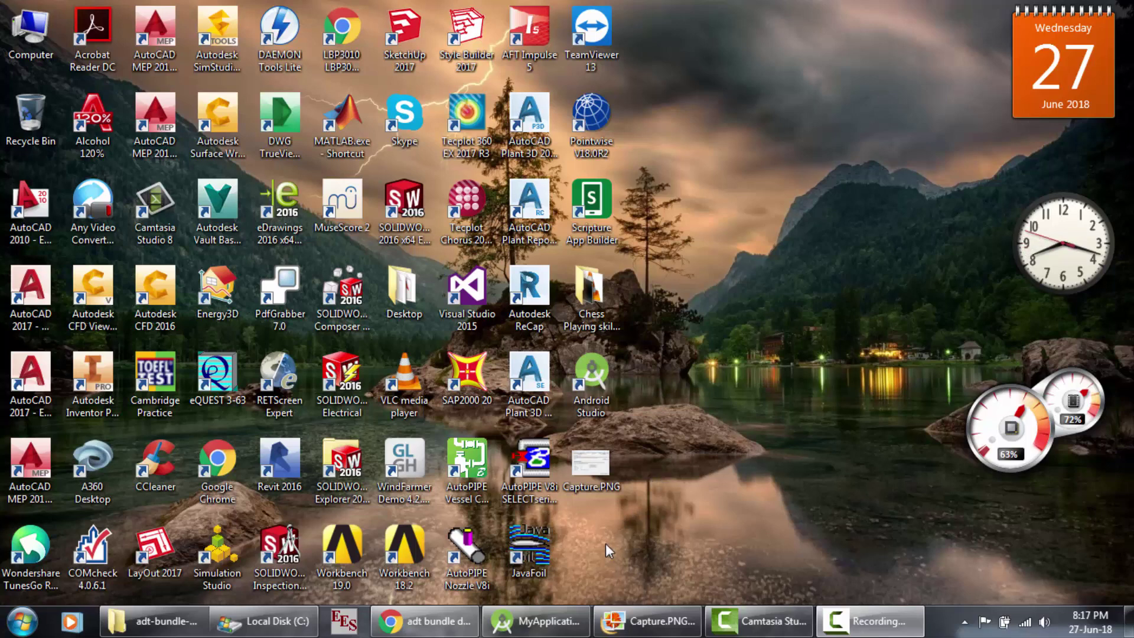
- Switch to Android Studio, open the activity_main.xml layout and show the build output
click(536, 620)
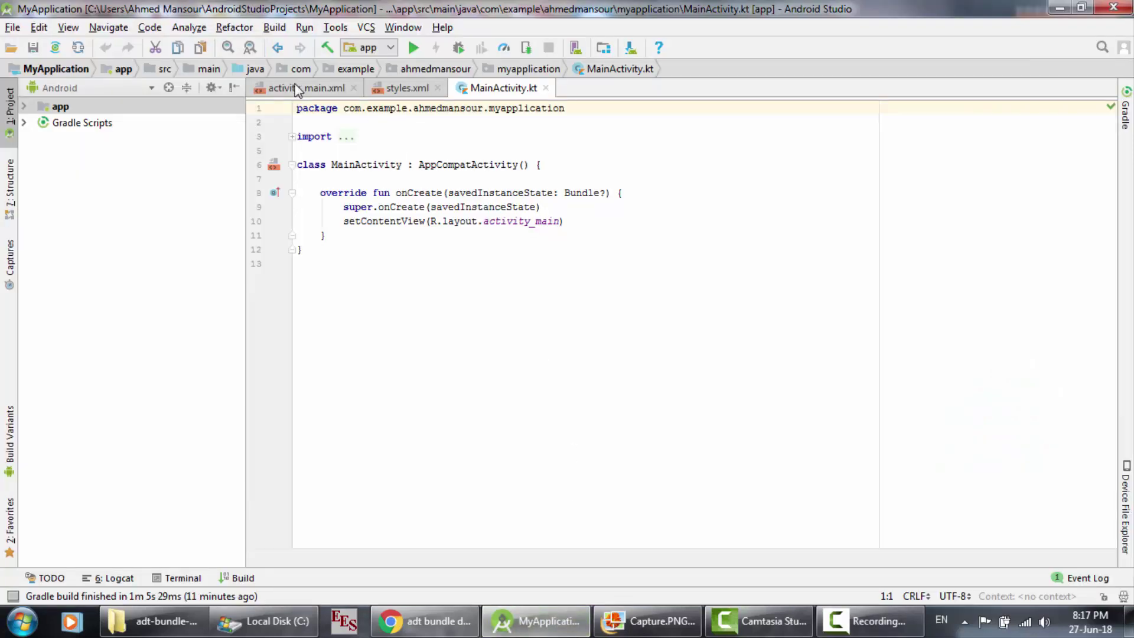
click(298, 89)
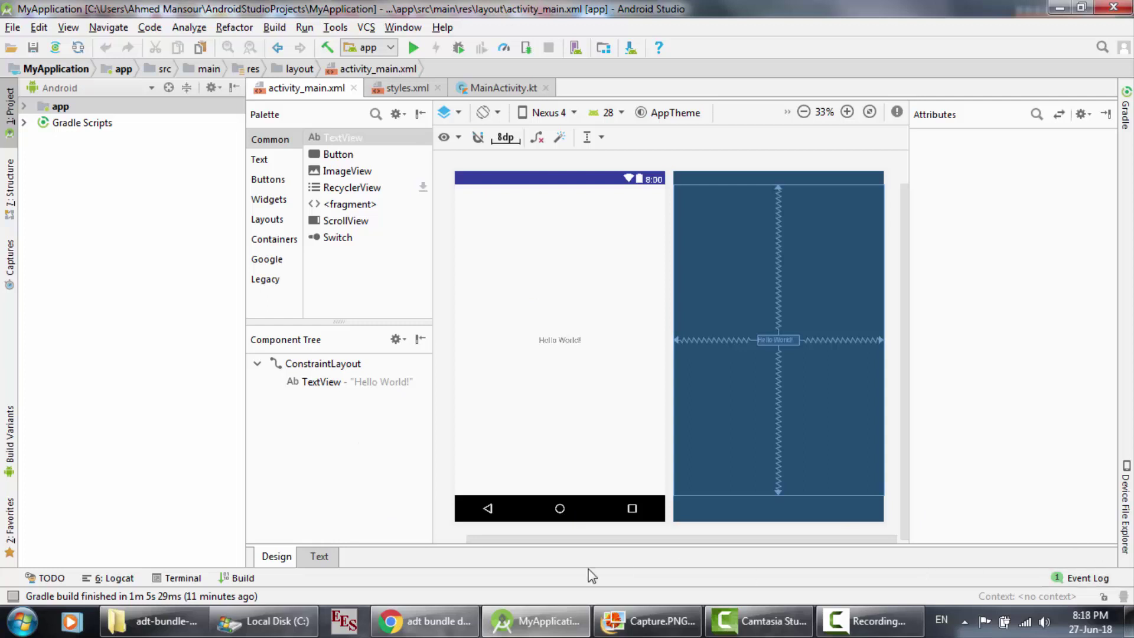
click(228, 579)
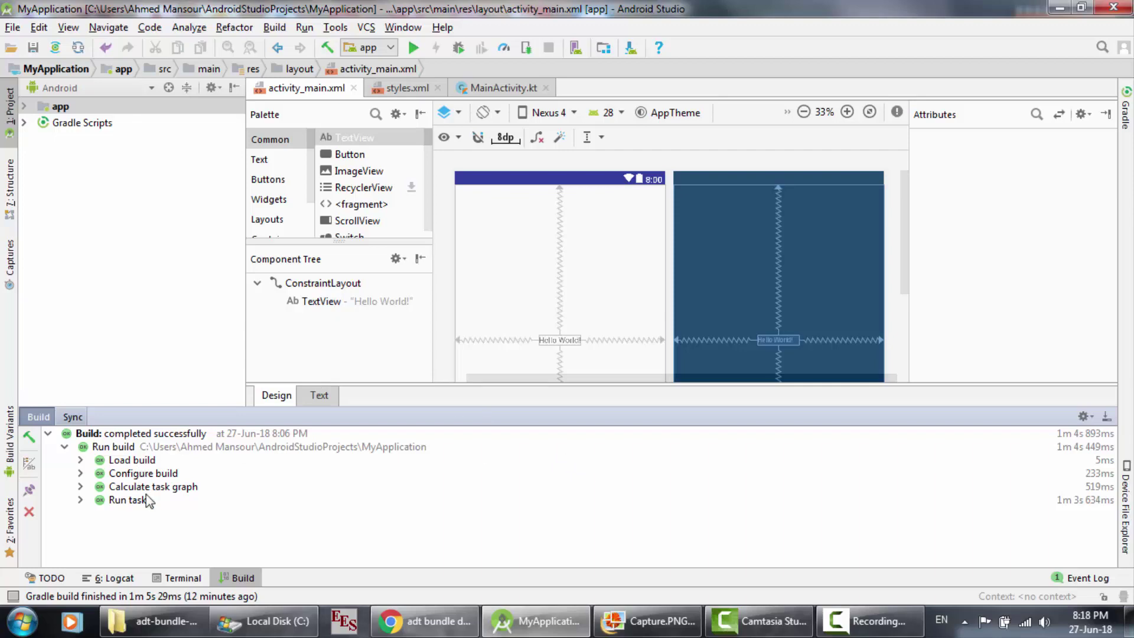
- Open a file explorer window and browse to the Android folder in C:\Program Files
click(22, 621)
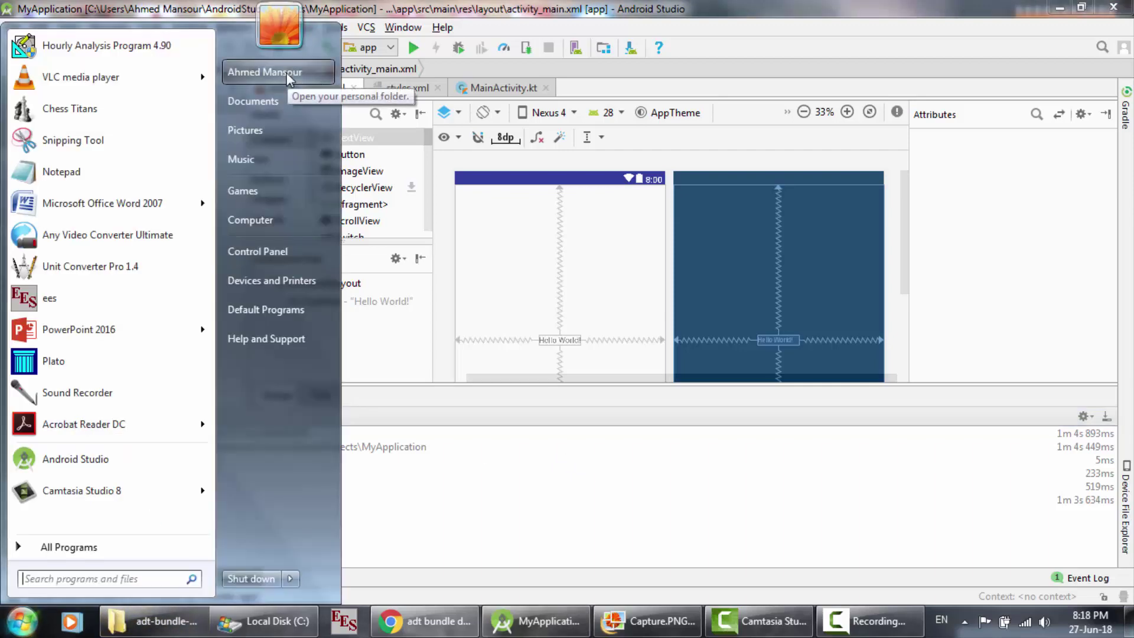
click(265, 72)
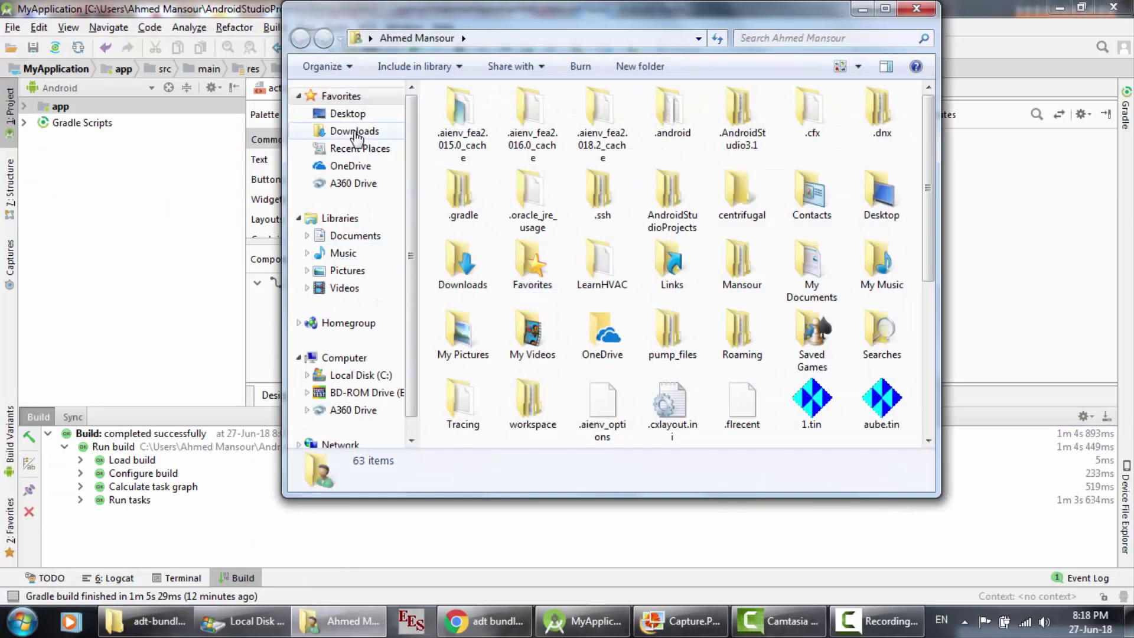
click(366, 359)
double_click(510, 121)
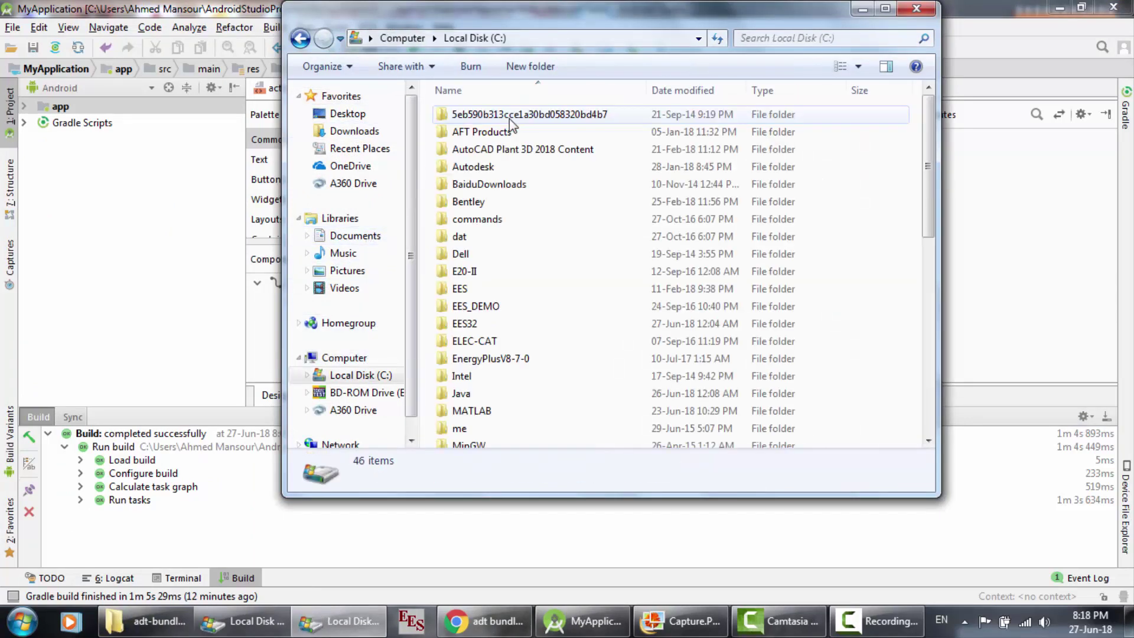
scroll(520, 209, down, 2)
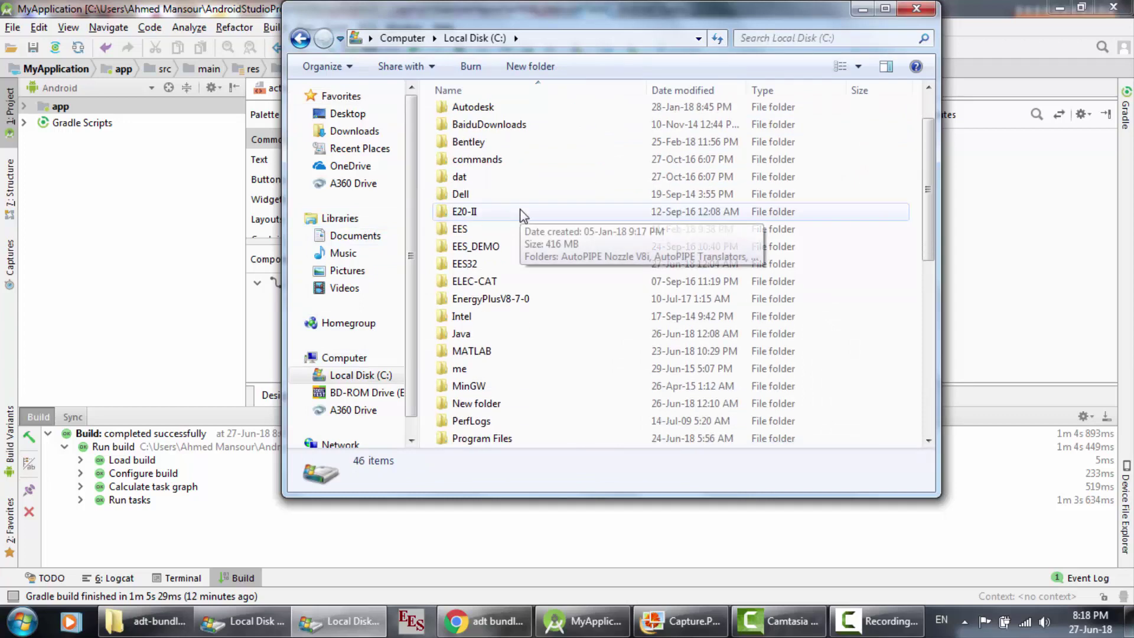
double_click(511, 385)
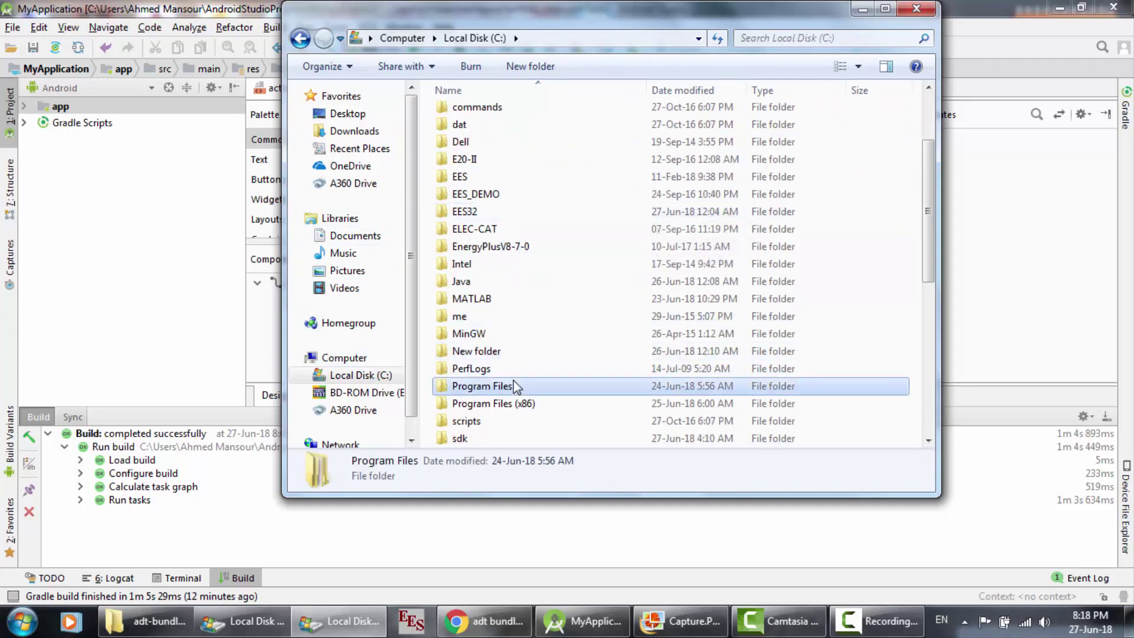
double_click(509, 132)
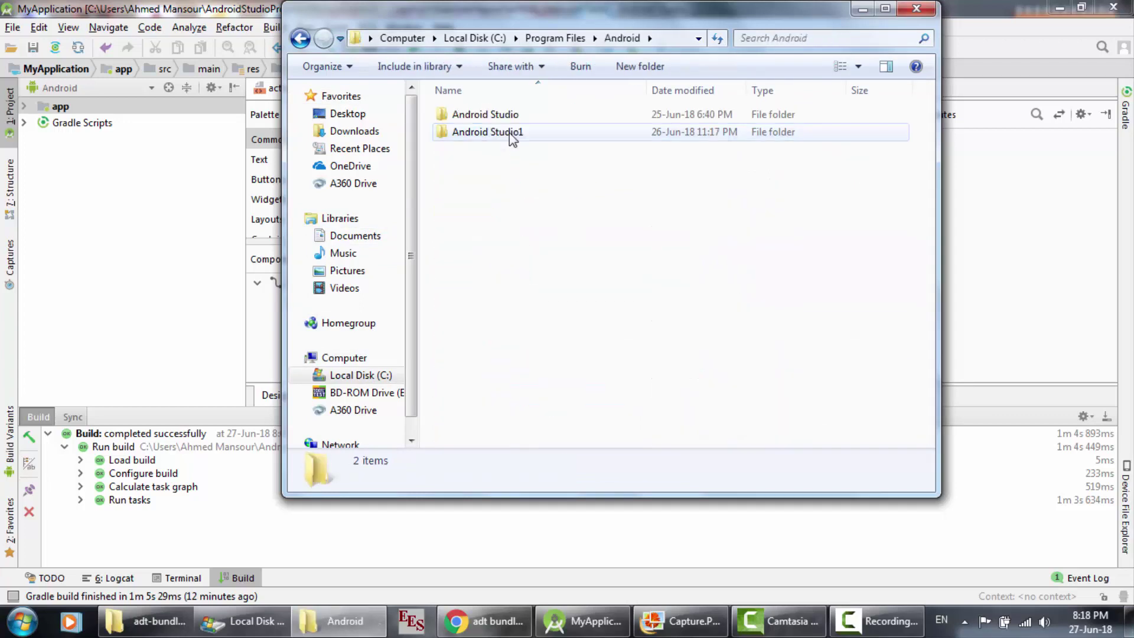
- Look inside the gradle\gradle-4.4 folder of Android Studio1 and return to the Android Studio1 folder
double_click(509, 132)
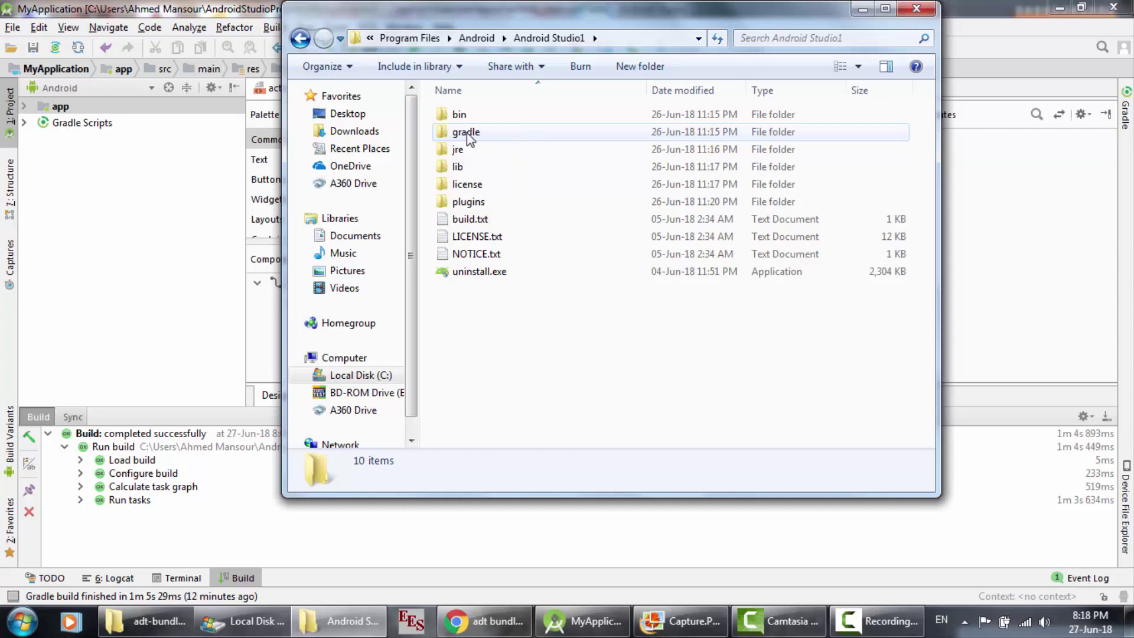
double_click(467, 133)
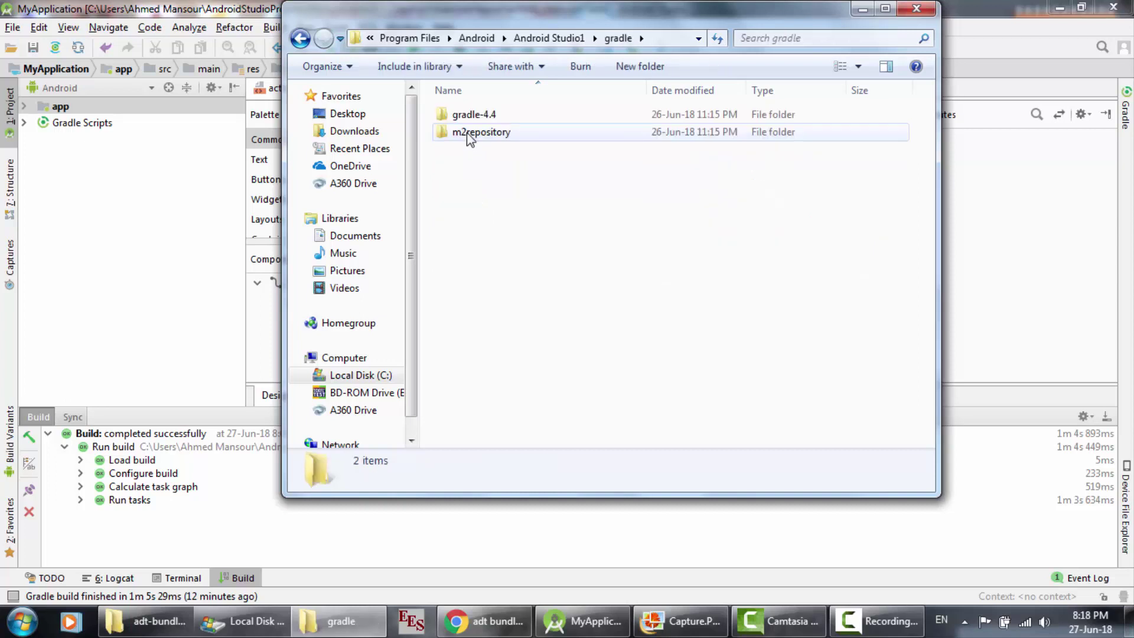
double_click(506, 120)
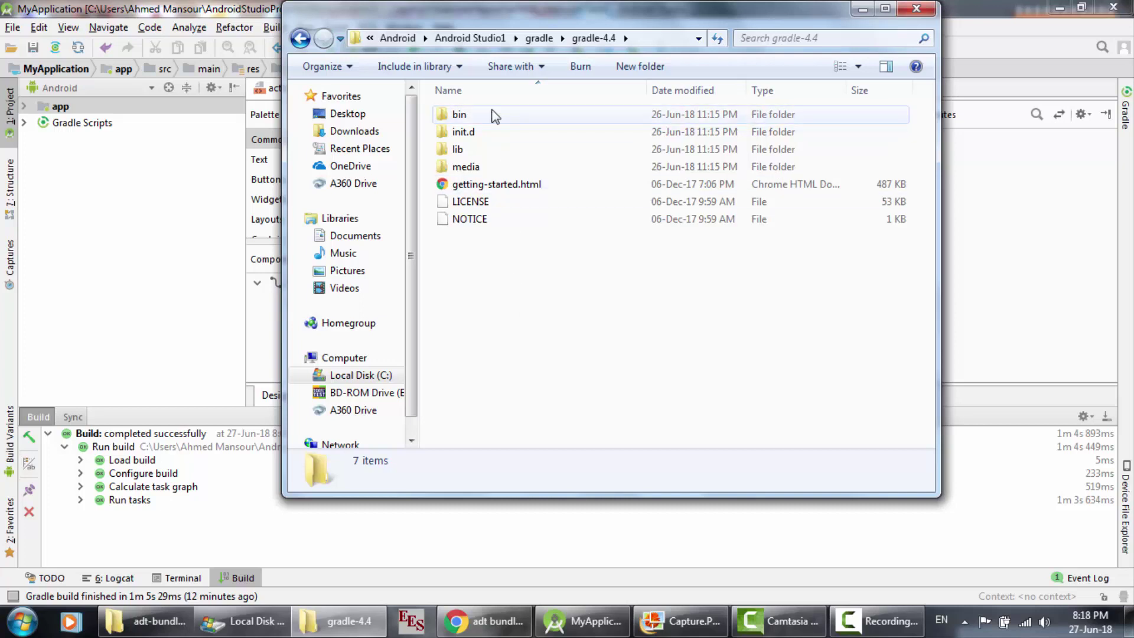
click(301, 39)
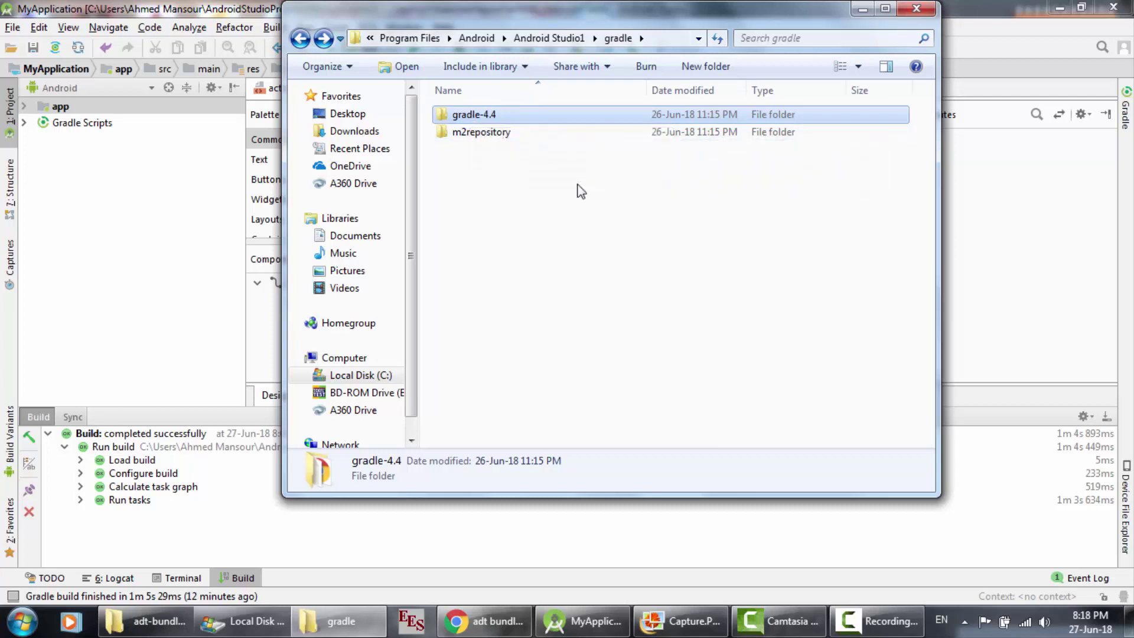
click(300, 39)
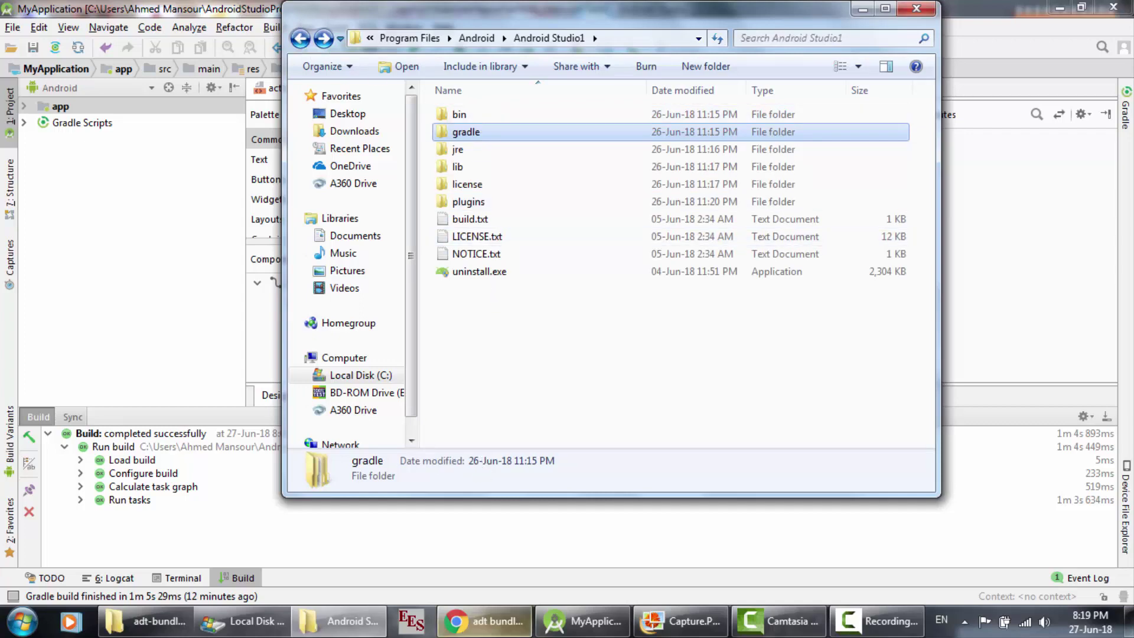
- Switch to Chrome, search Google in a new tab for "download gradle" and open the gradle.org Installation page
click(475, 621)
click(794, 14)
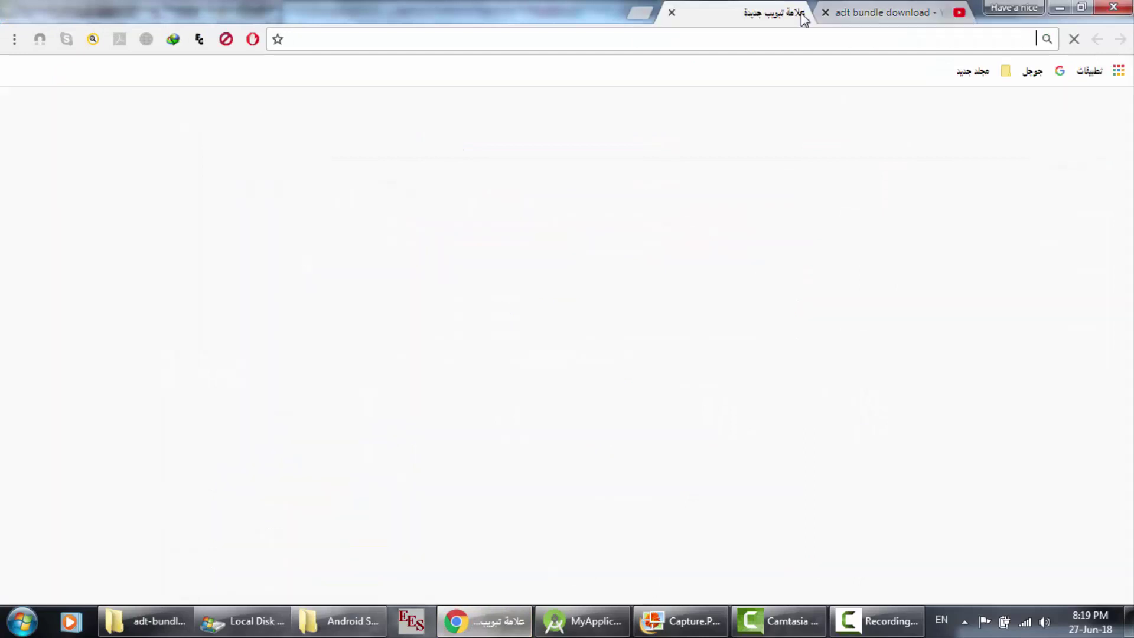
text(g)
key(Return)
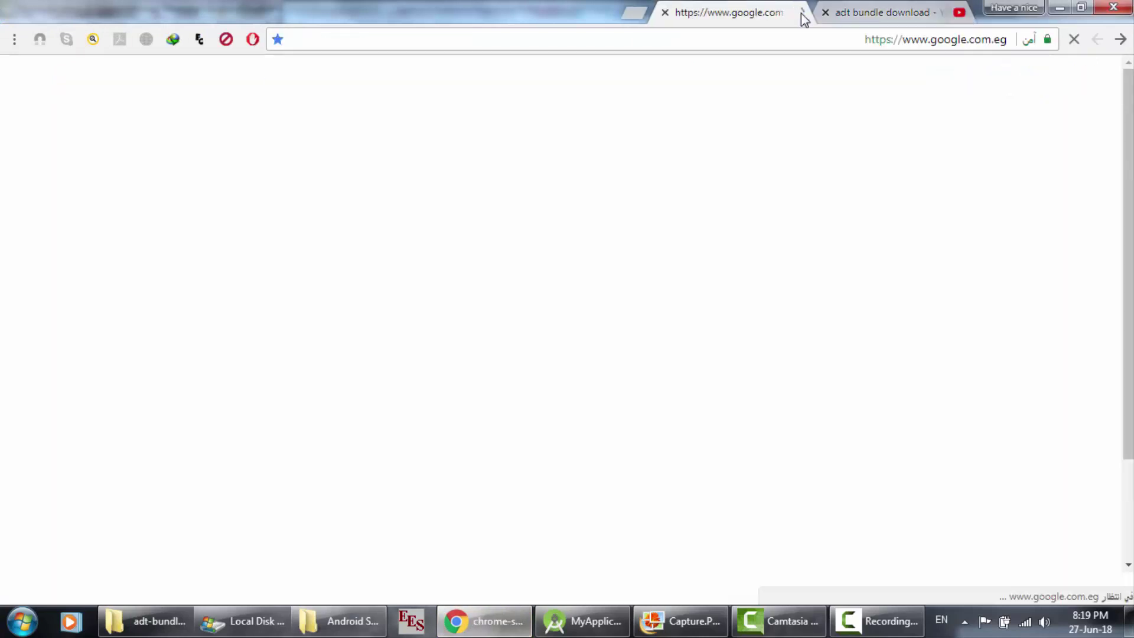
text(down)
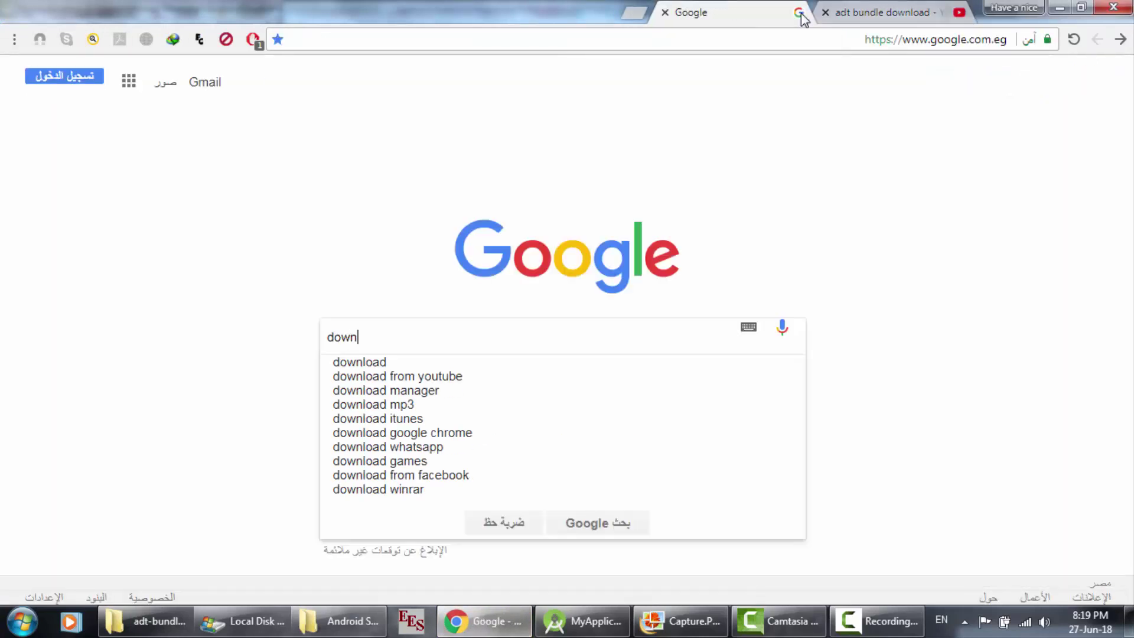
text(load gradl)
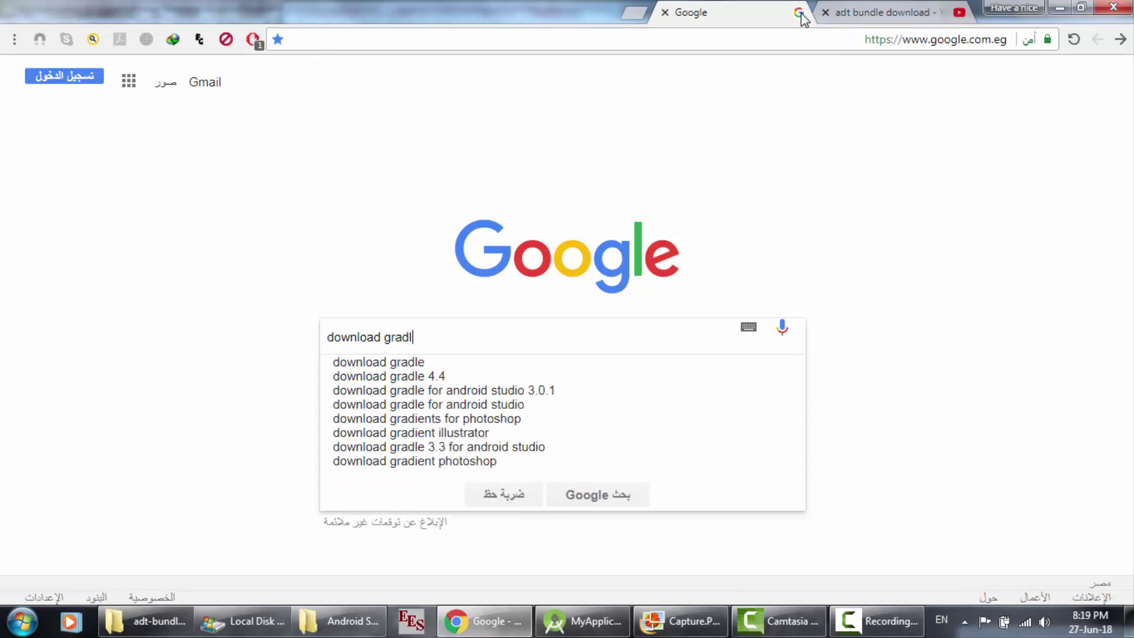
text(e)
key(Return)
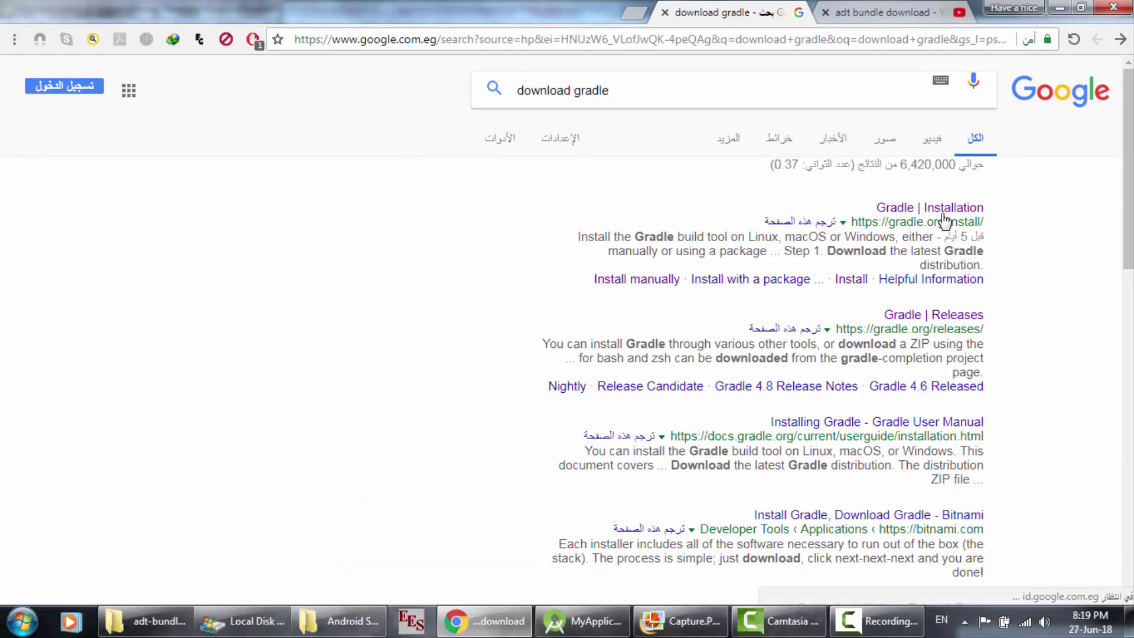
click(943, 216)
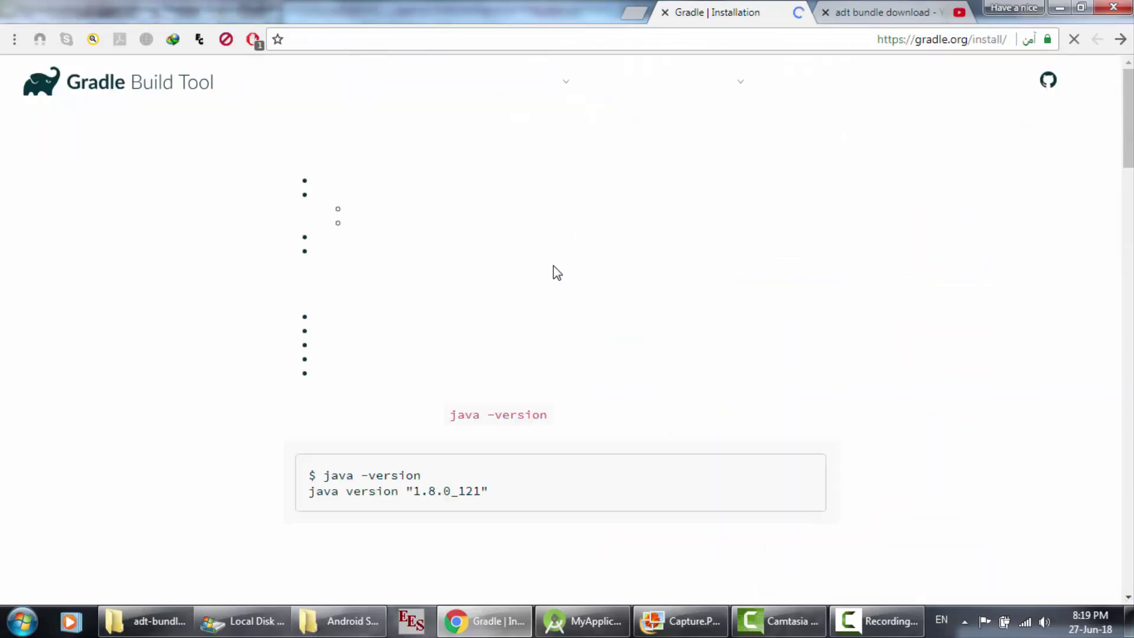
- Review the Gradle installation page alongside the Android Studio1 folder contents and close the folder window
click(334, 620)
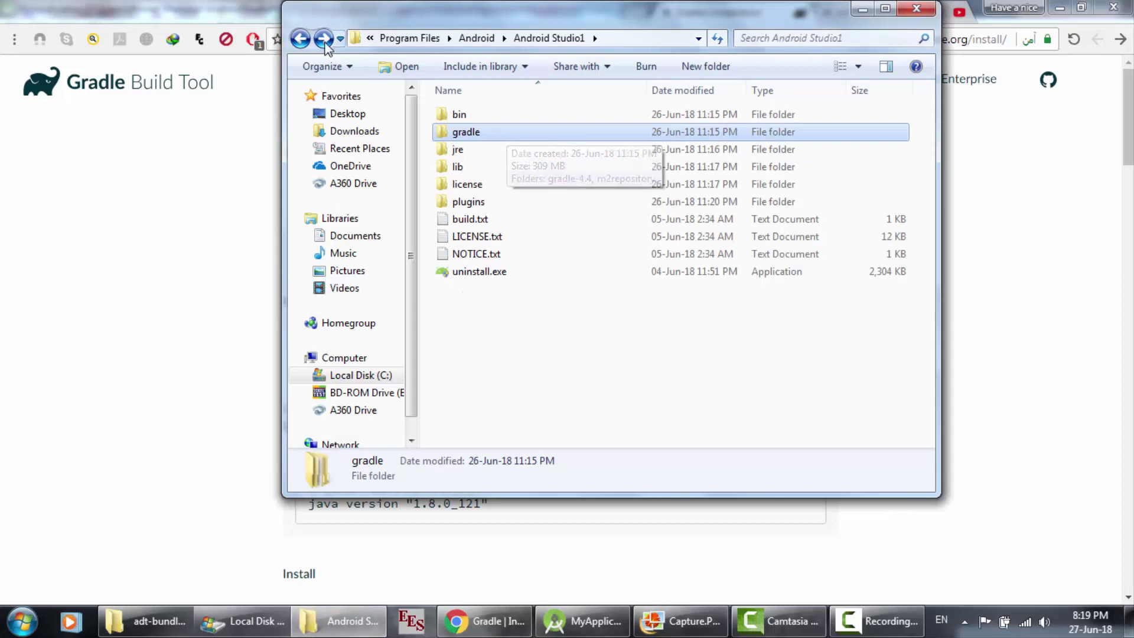
click(239, 2)
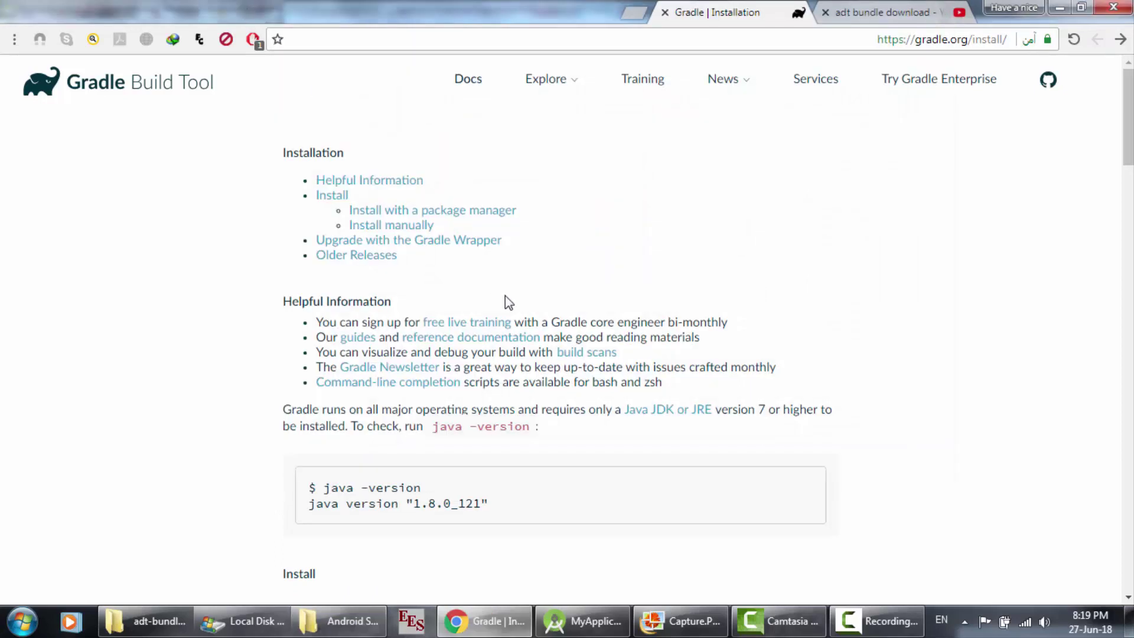
scroll(503, 363, down, 1)
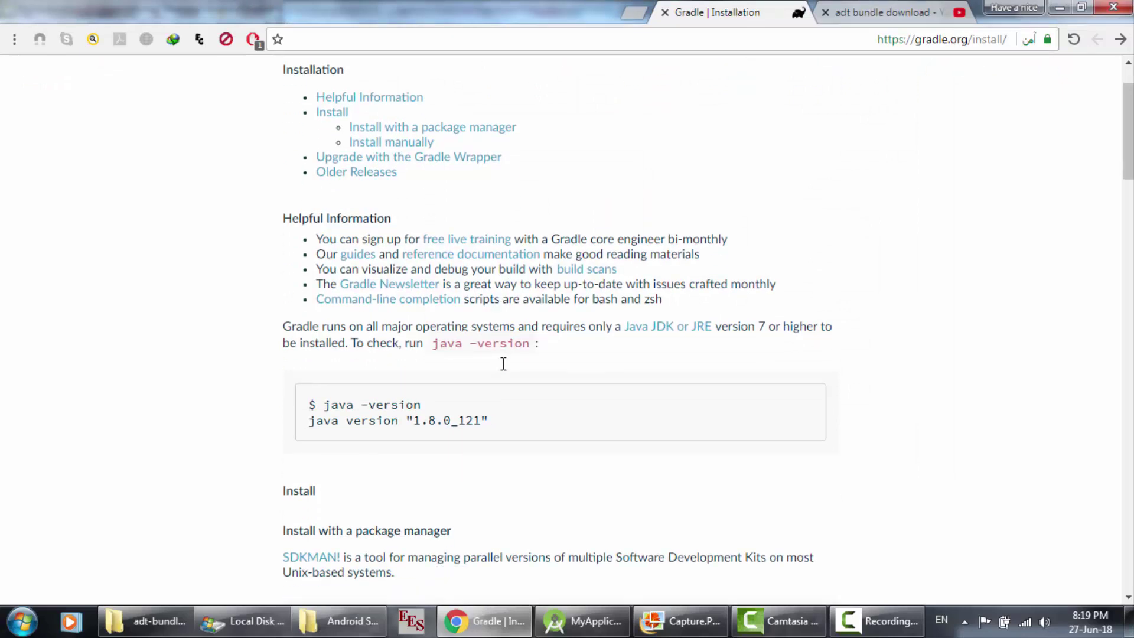
click(339, 621)
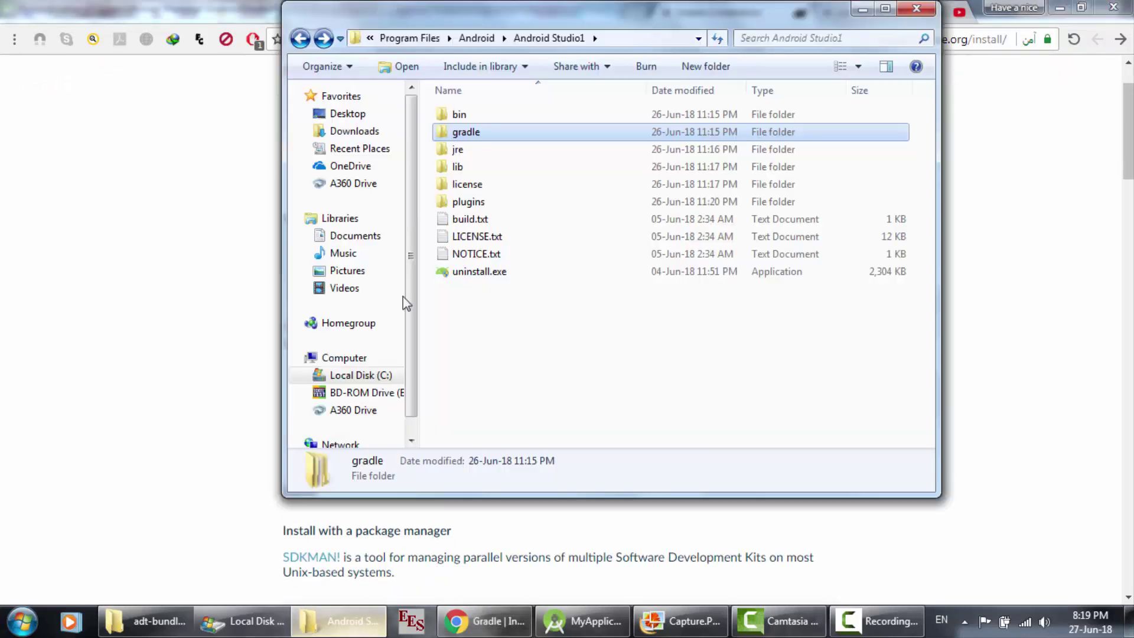
click(300, 40)
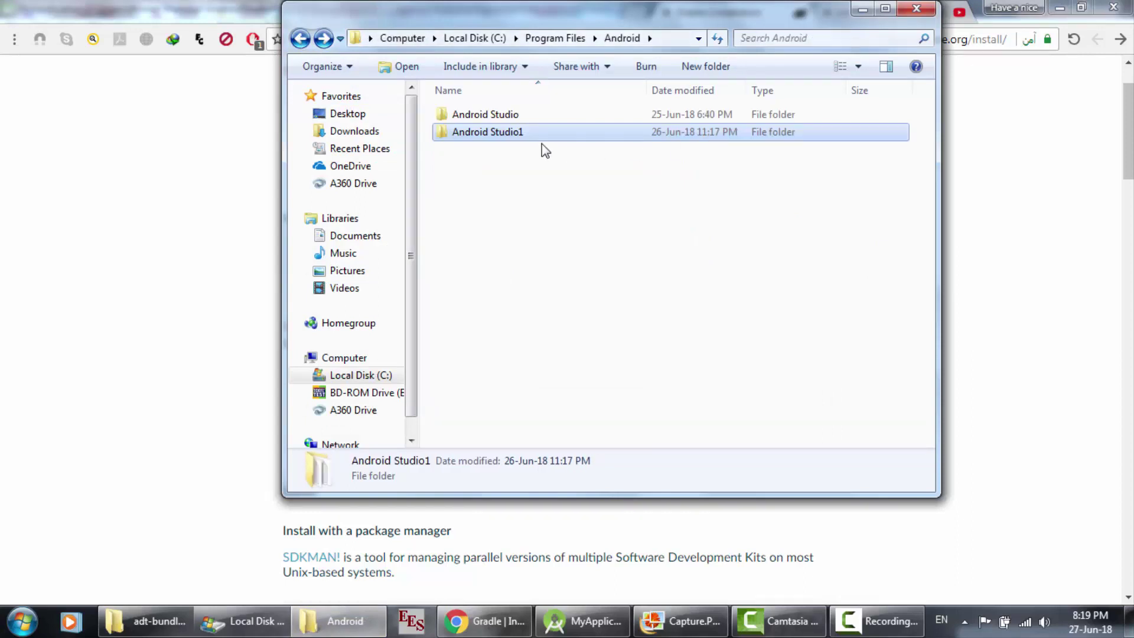
double_click(503, 135)
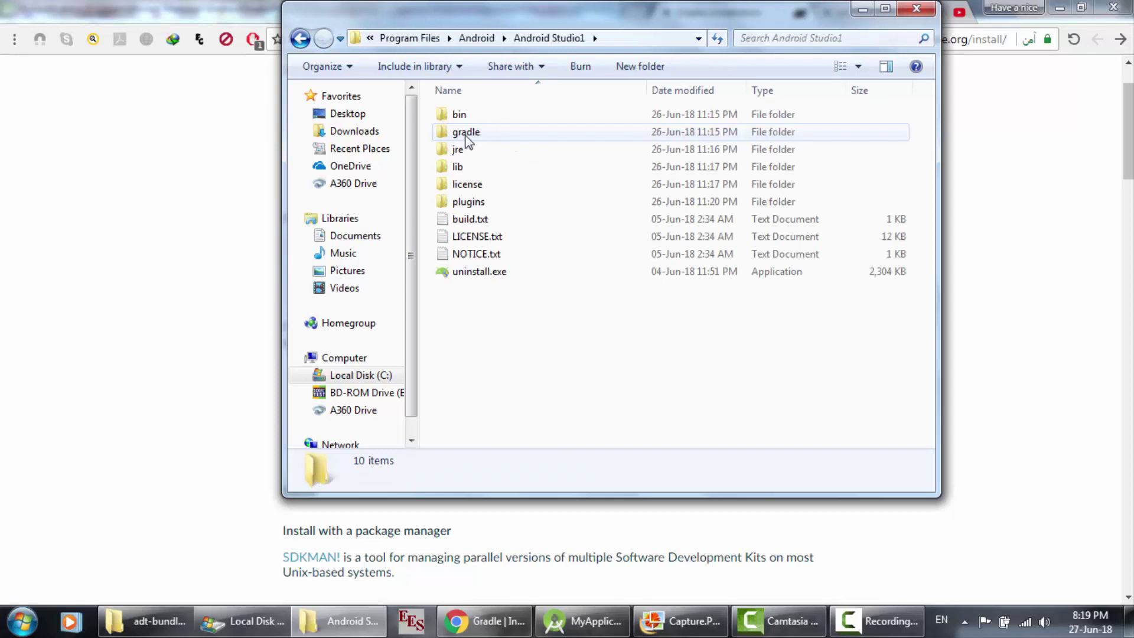
click(915, 10)
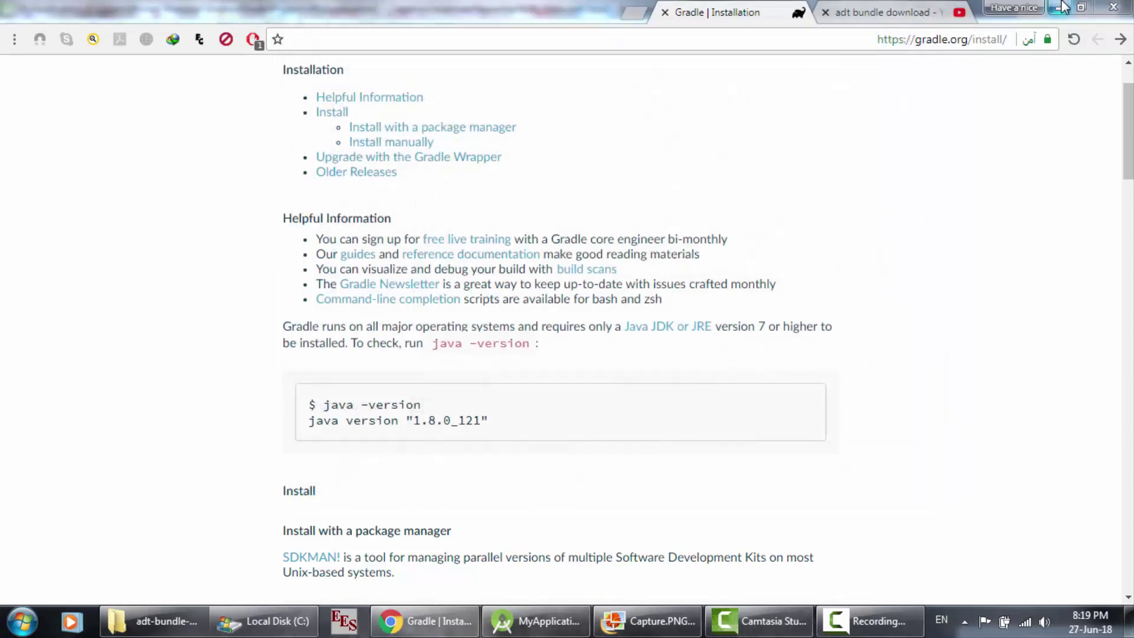
- Close the Gradle Installation page and minimize the open windows to show the desktop
click(664, 12)
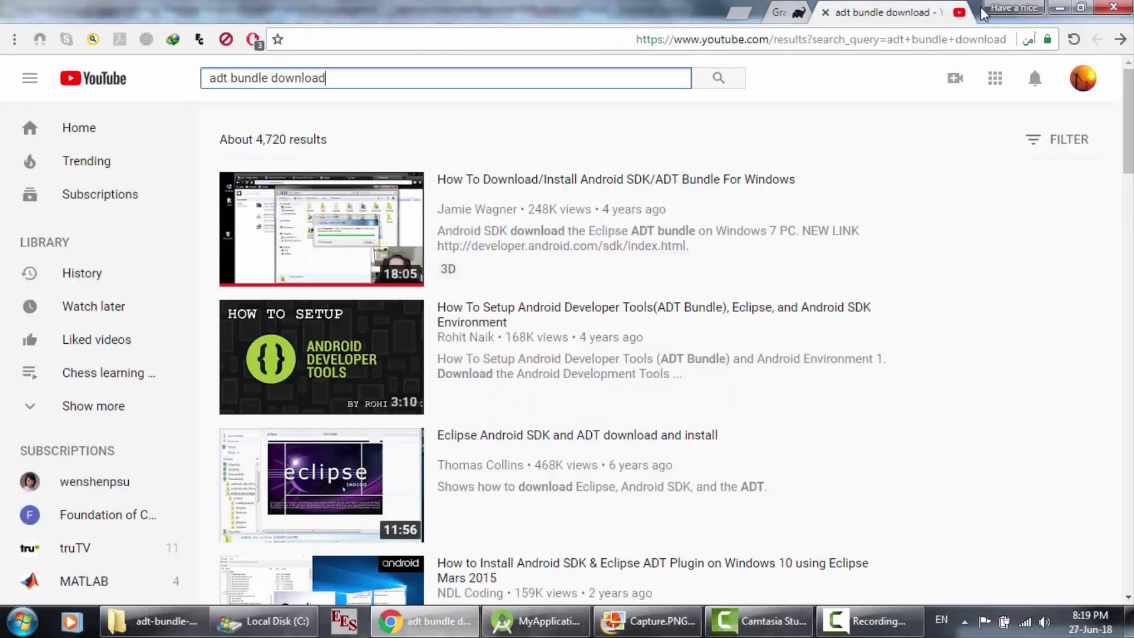
click(1058, 8)
click(1057, 8)
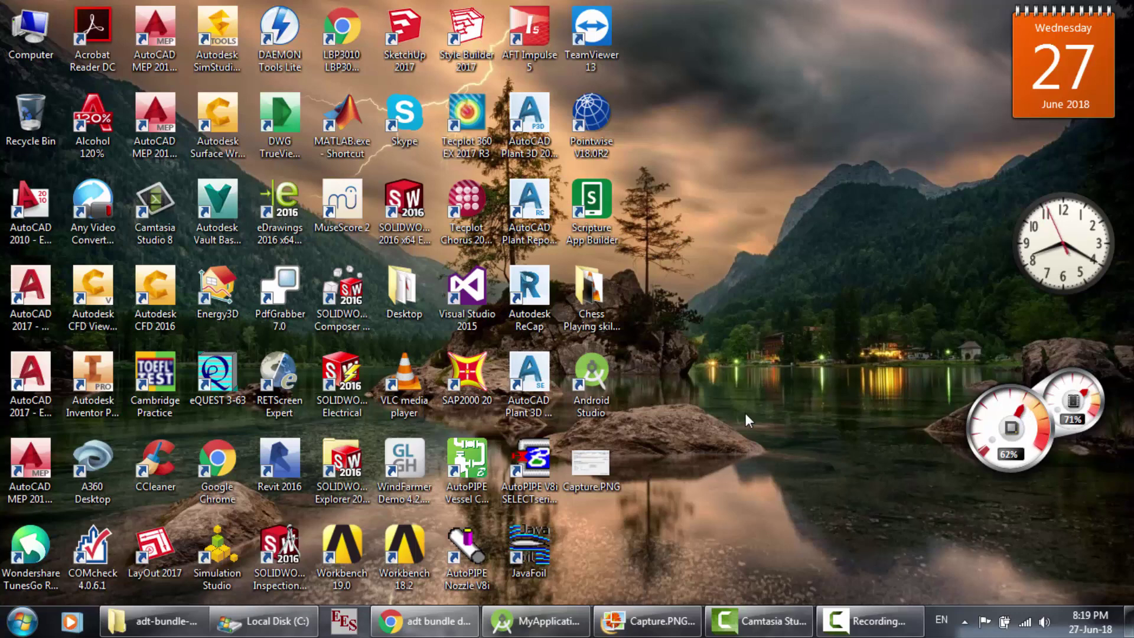
- Return to Chrome, search Google in a new tab for "scripture app builder" and look through the results
click(424, 620)
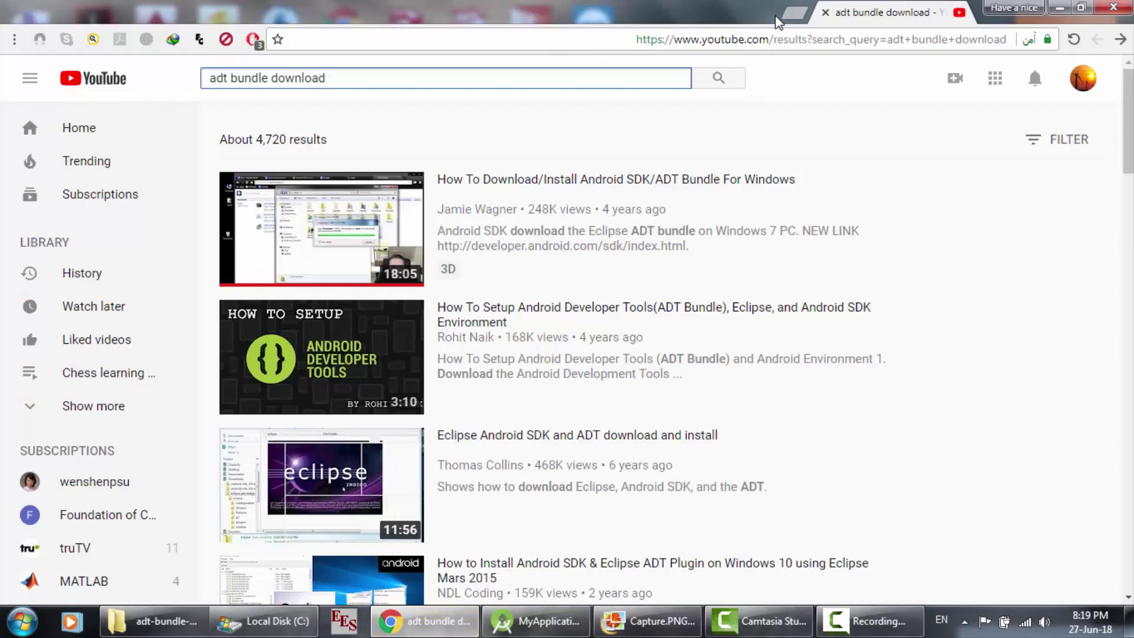
click(794, 13)
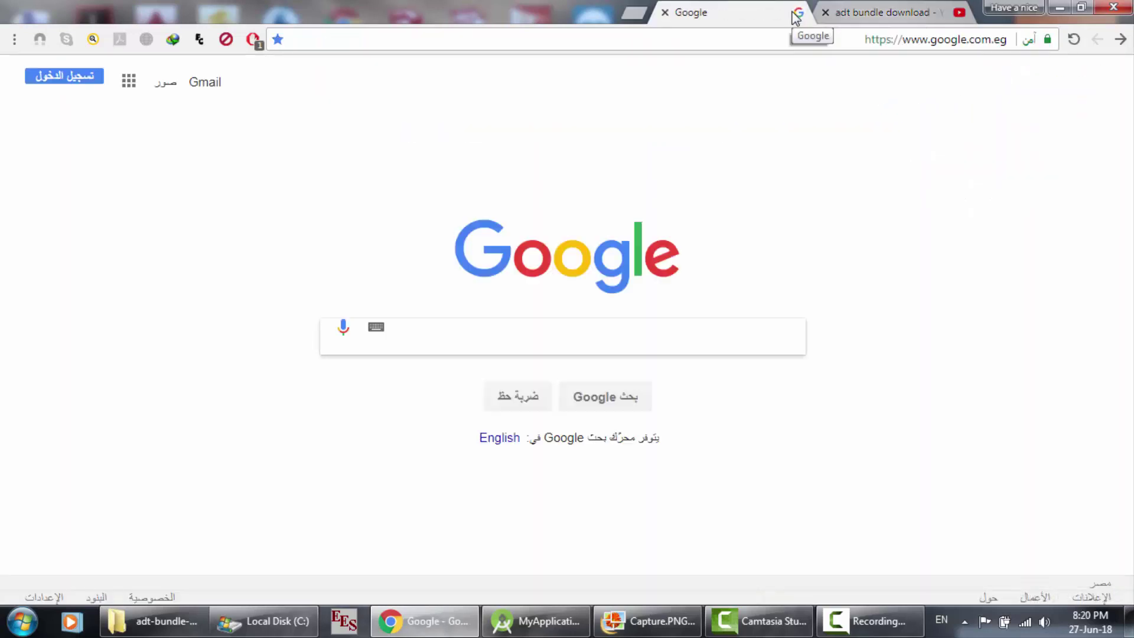
text(scriptu)
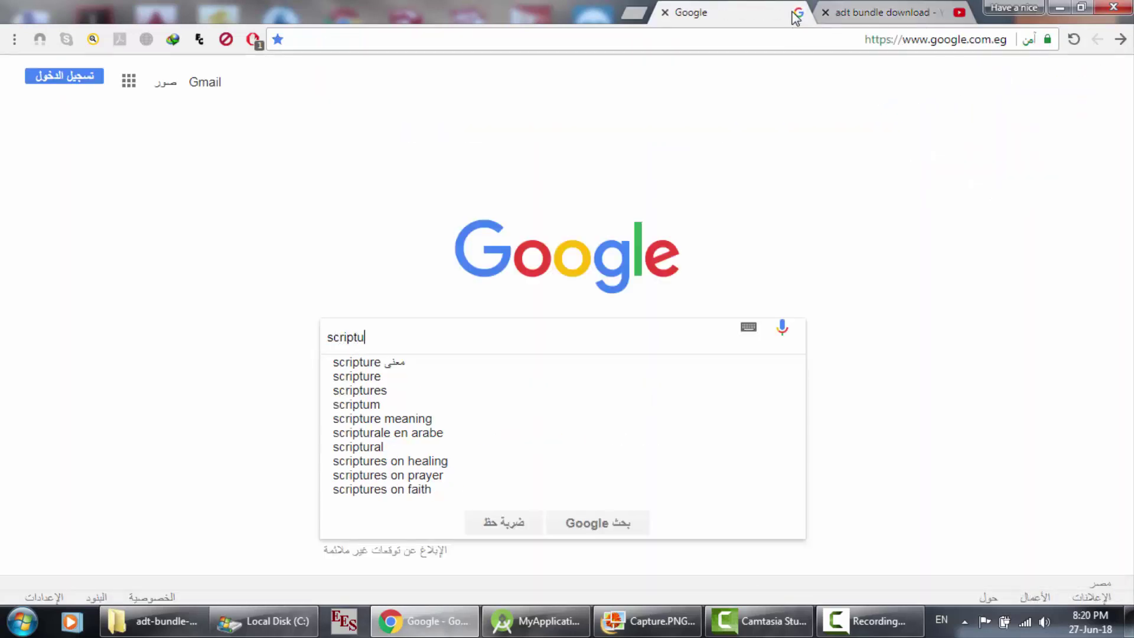
text(re app bui)
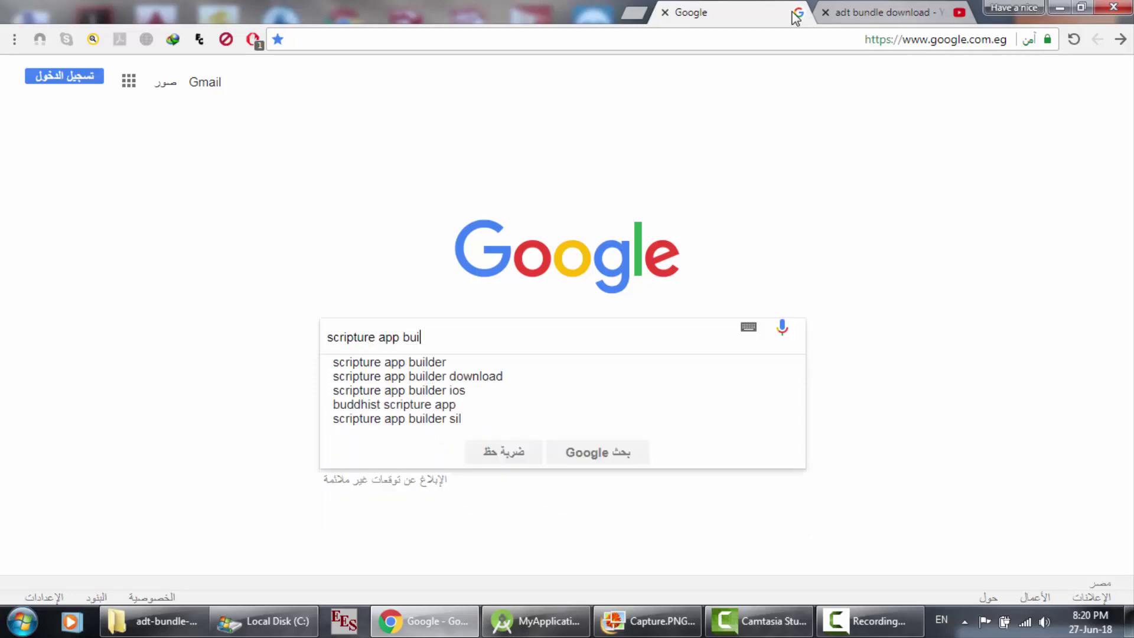
text(lder)
key(Return)
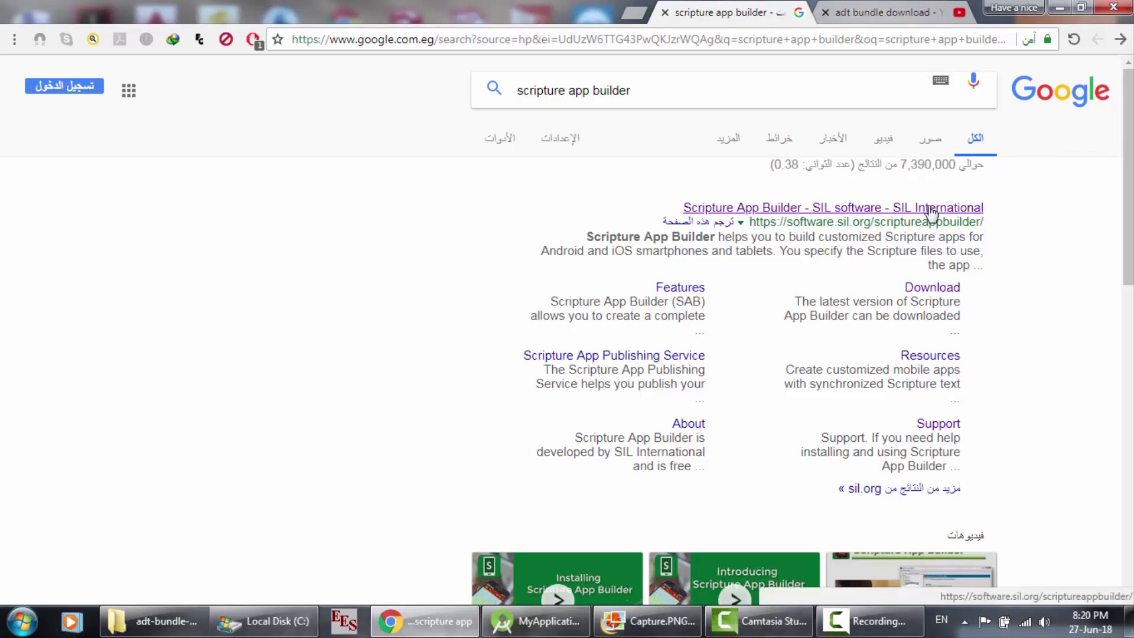
scroll(931, 213, down, 2)
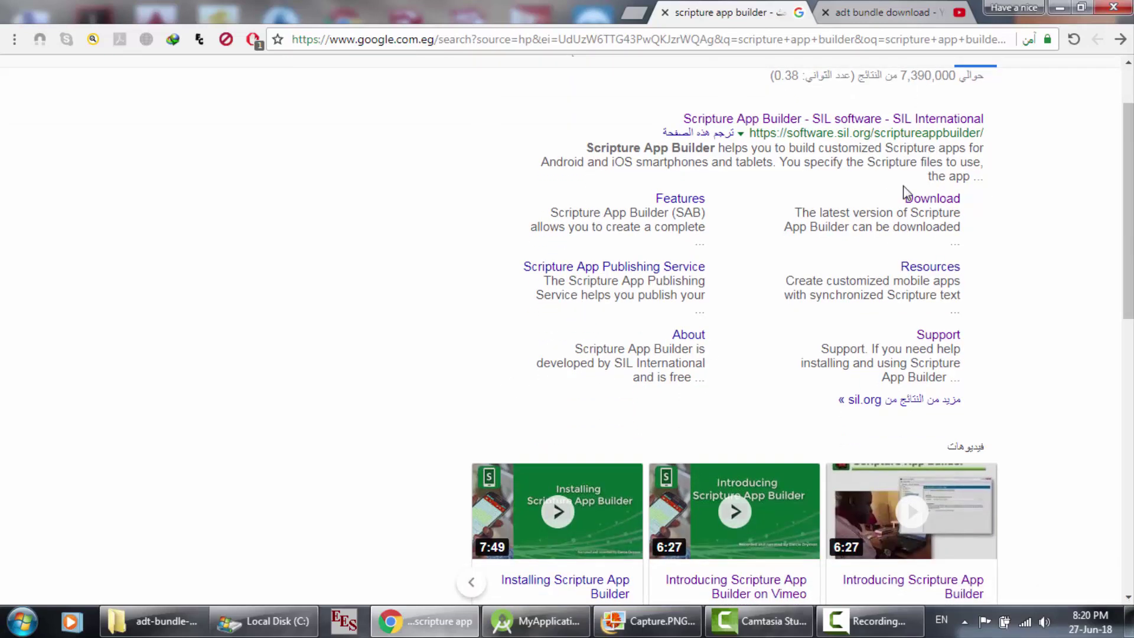
- Review the Android SDK settings in Capture.PNG alongside the YouTube results for "adt bundle download" in Chrome
scroll(902, 189, up, 2)
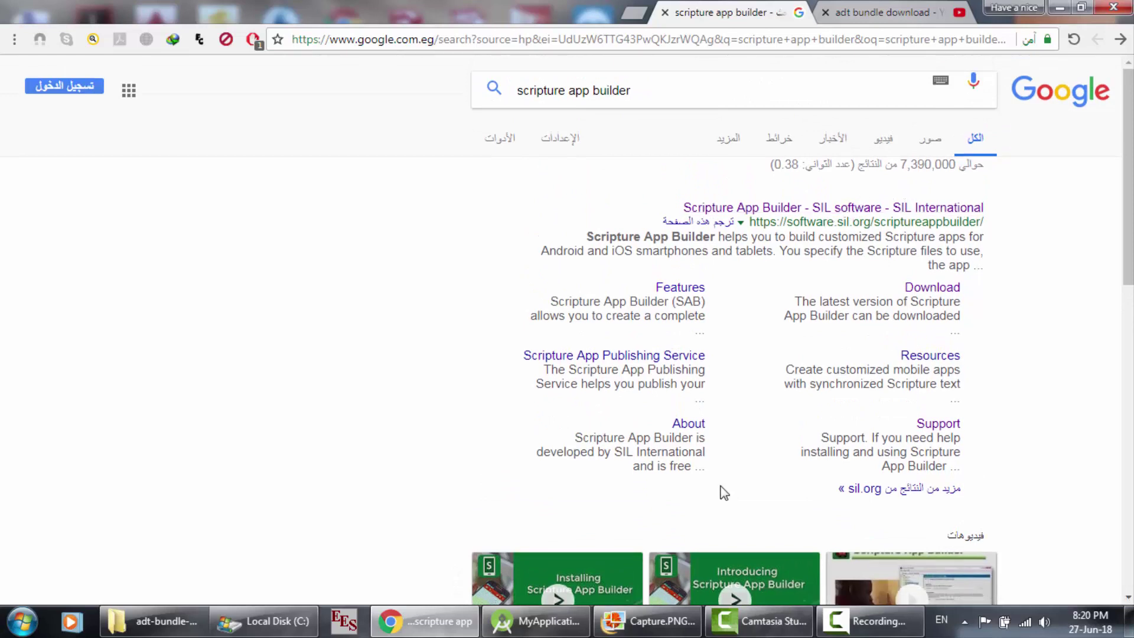
click(647, 620)
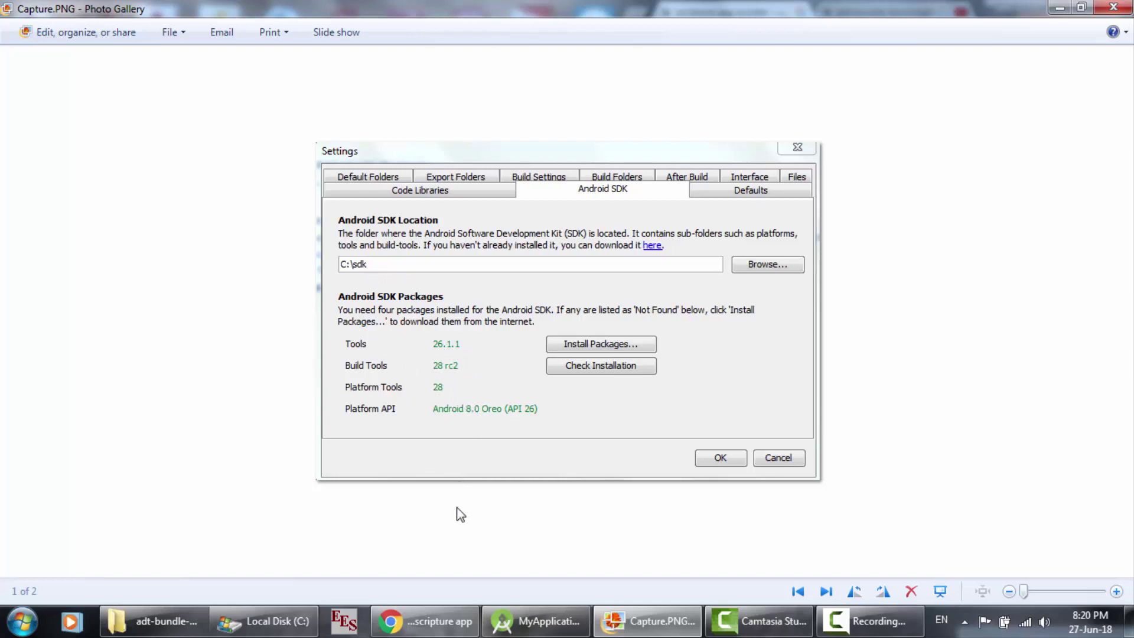
click(425, 620)
click(852, 9)
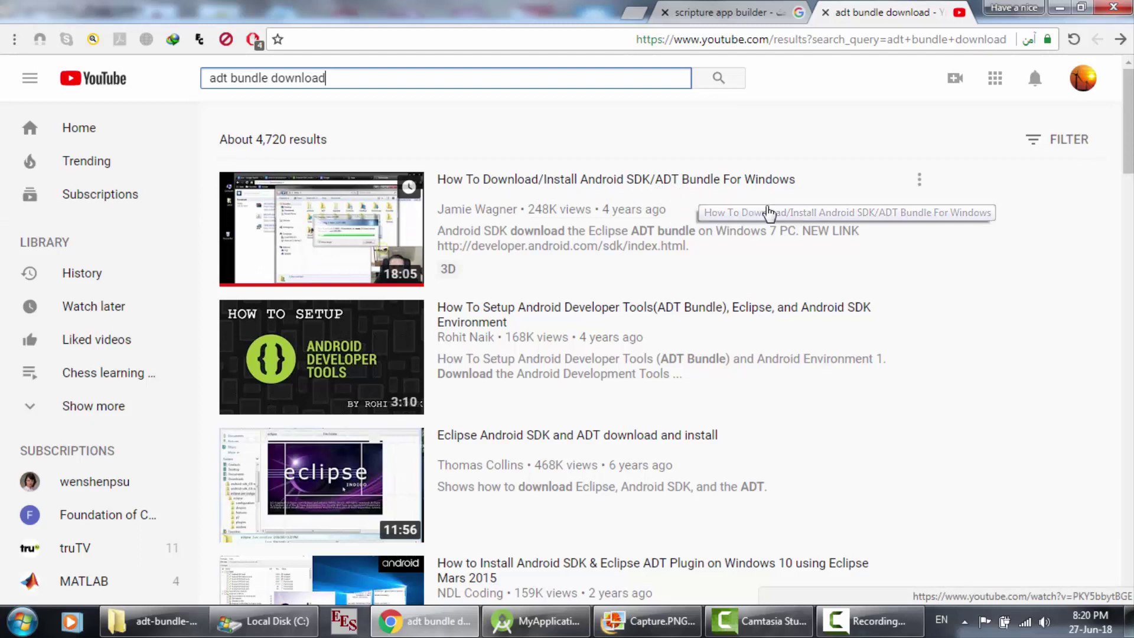
click(648, 620)
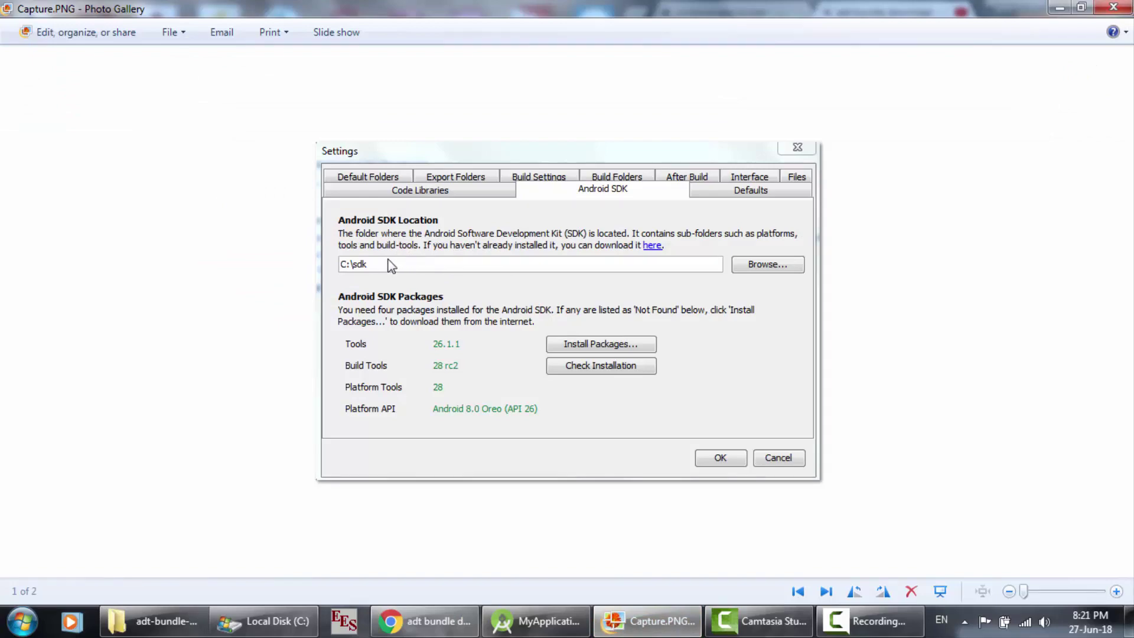
click(424, 621)
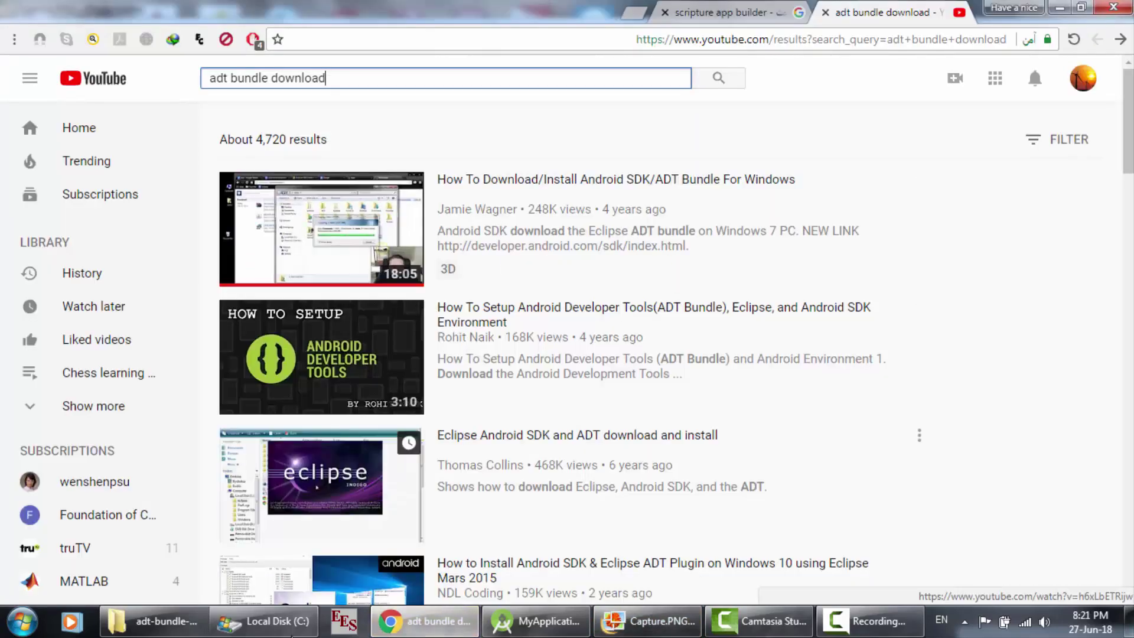
click(201, 635)
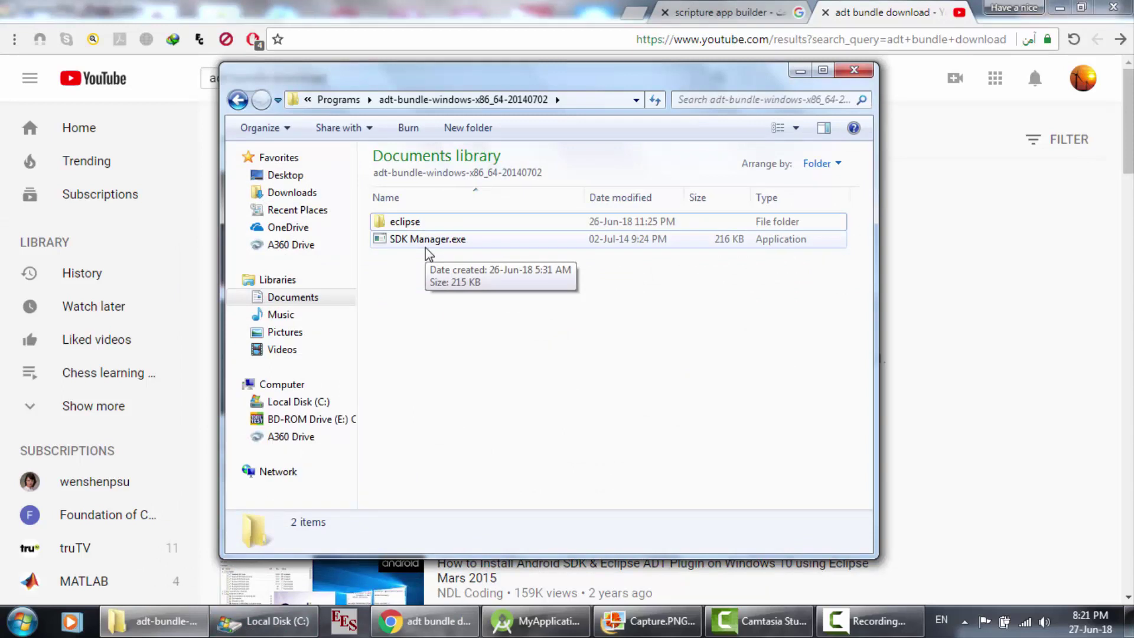
double_click(406, 223)
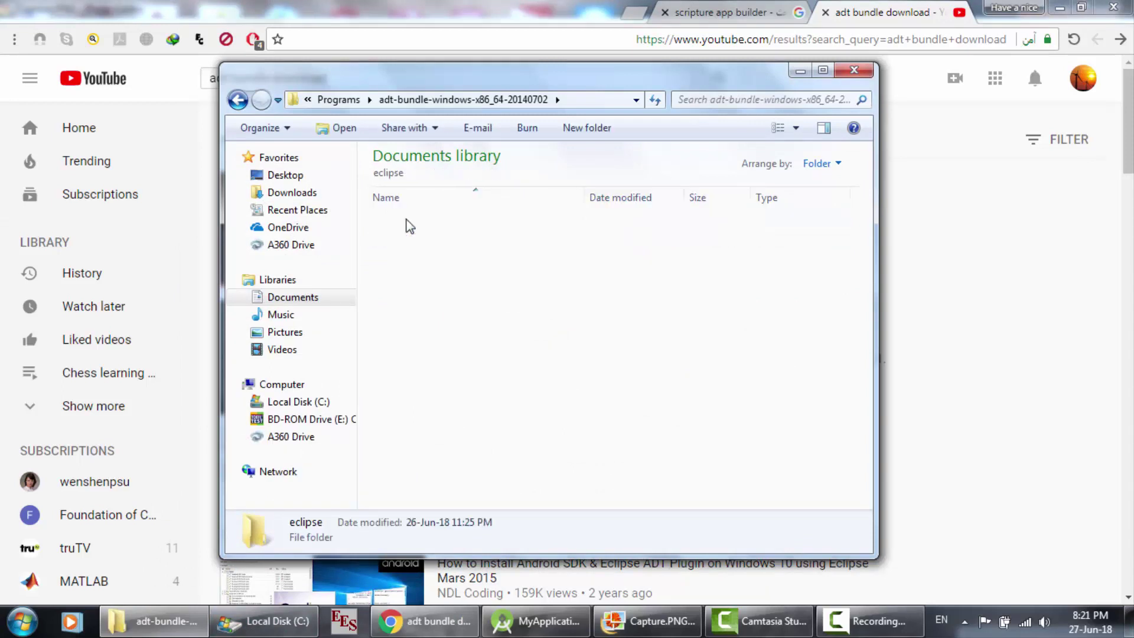
click(238, 100)
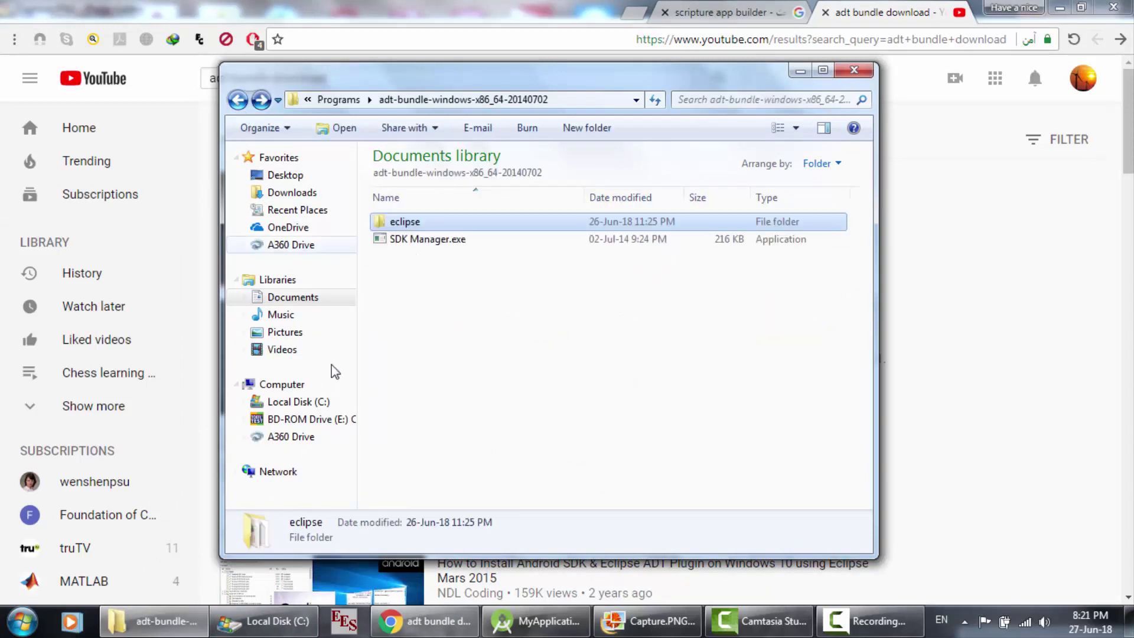
- Compare the sdk folder on Local Disk (C:) with the contents of the adt-bundle folder
click(265, 621)
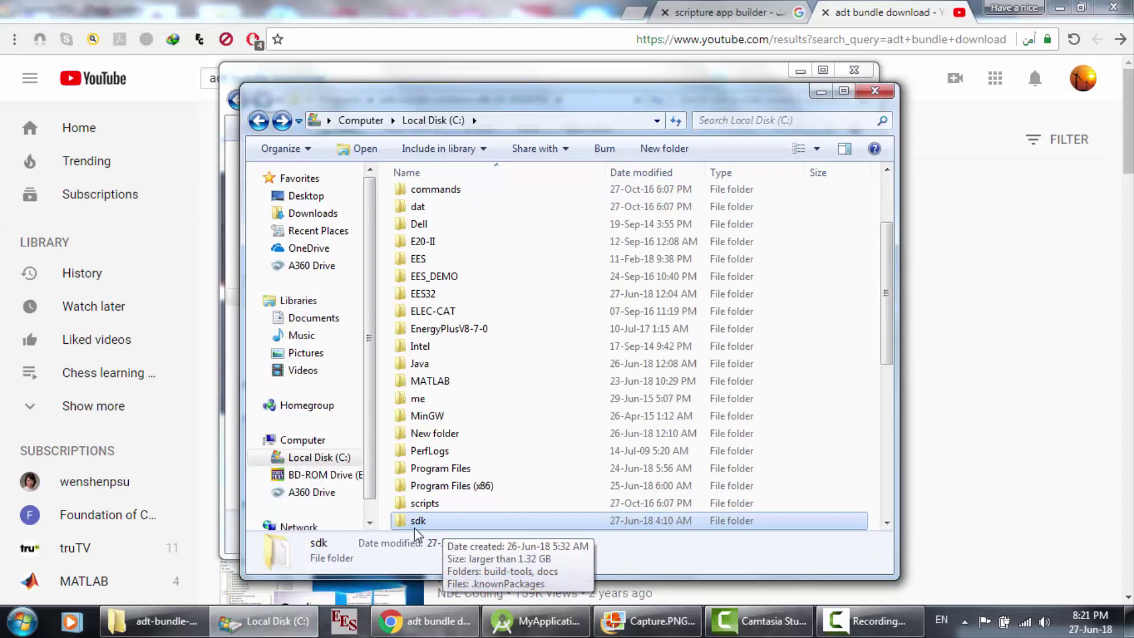
click(150, 621)
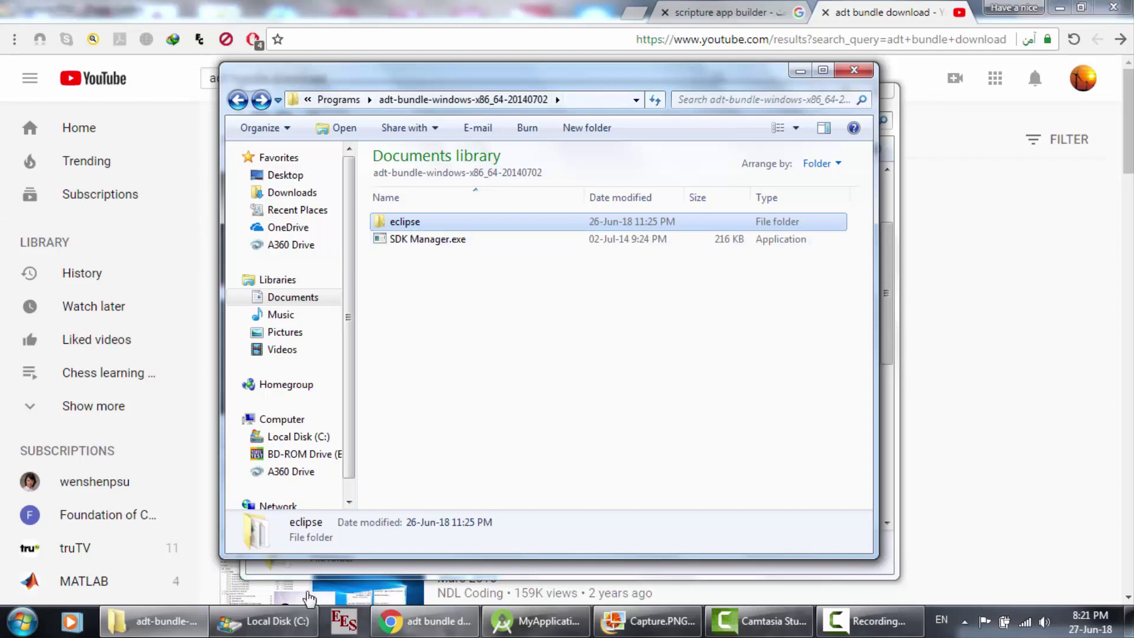
click(296, 620)
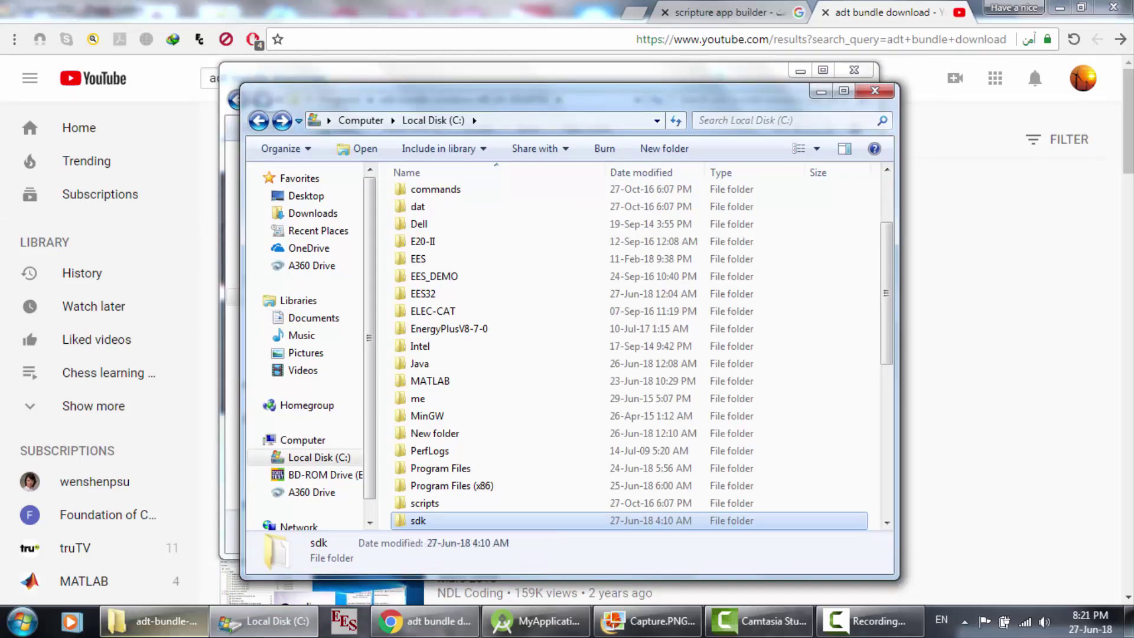
click(172, 620)
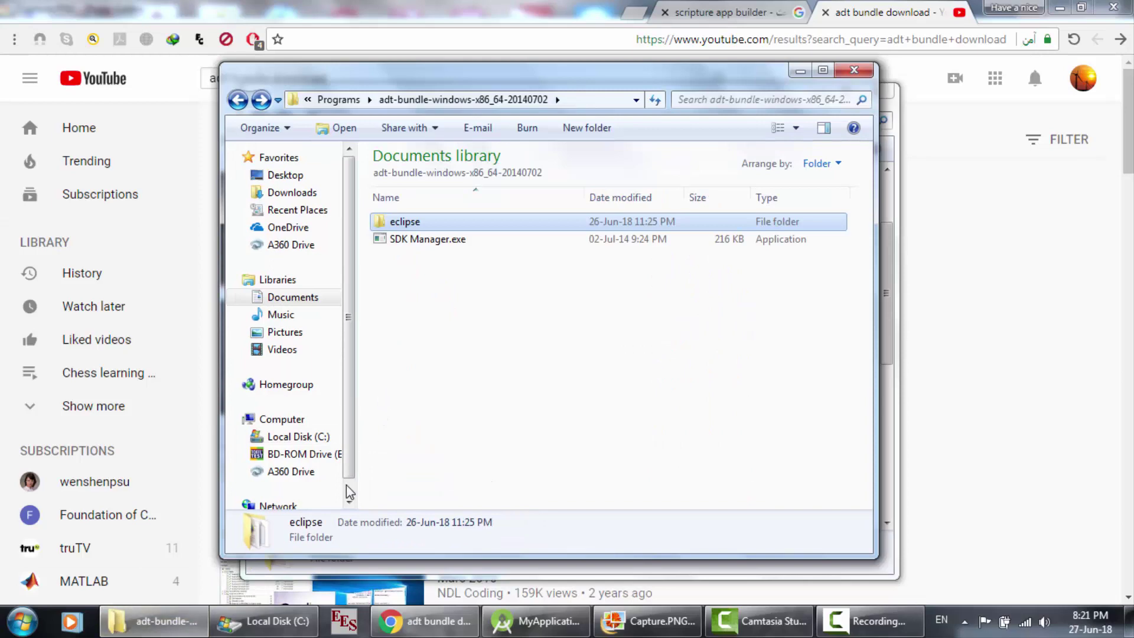
click(262, 621)
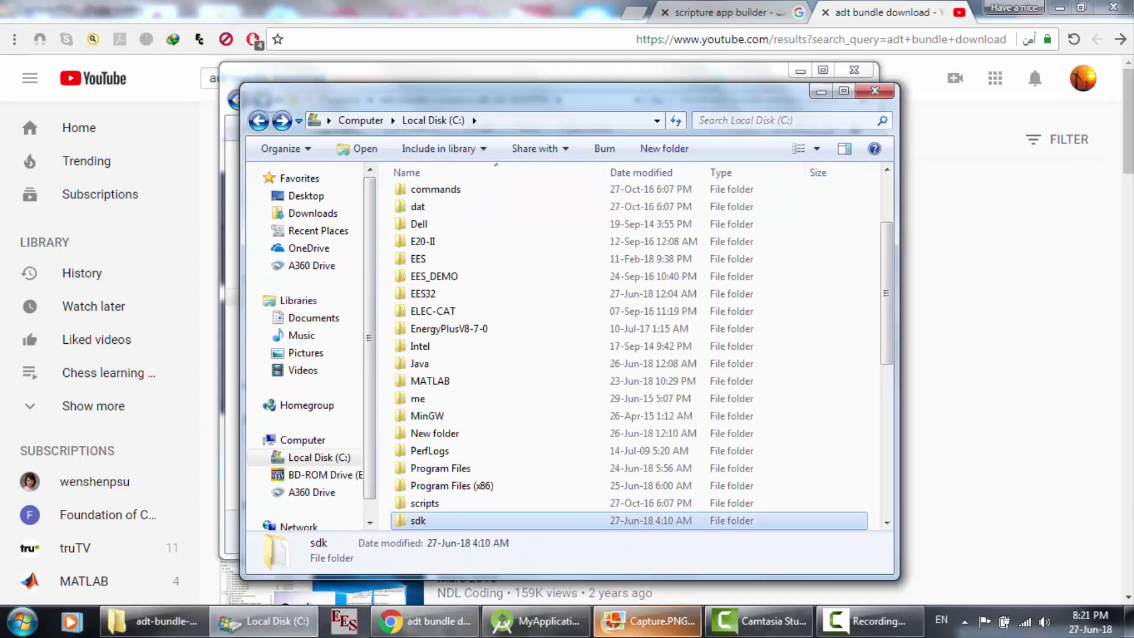
- Check the Android SDK location and packages in Capture.PNG against the adt-bundle folder contents
click(648, 621)
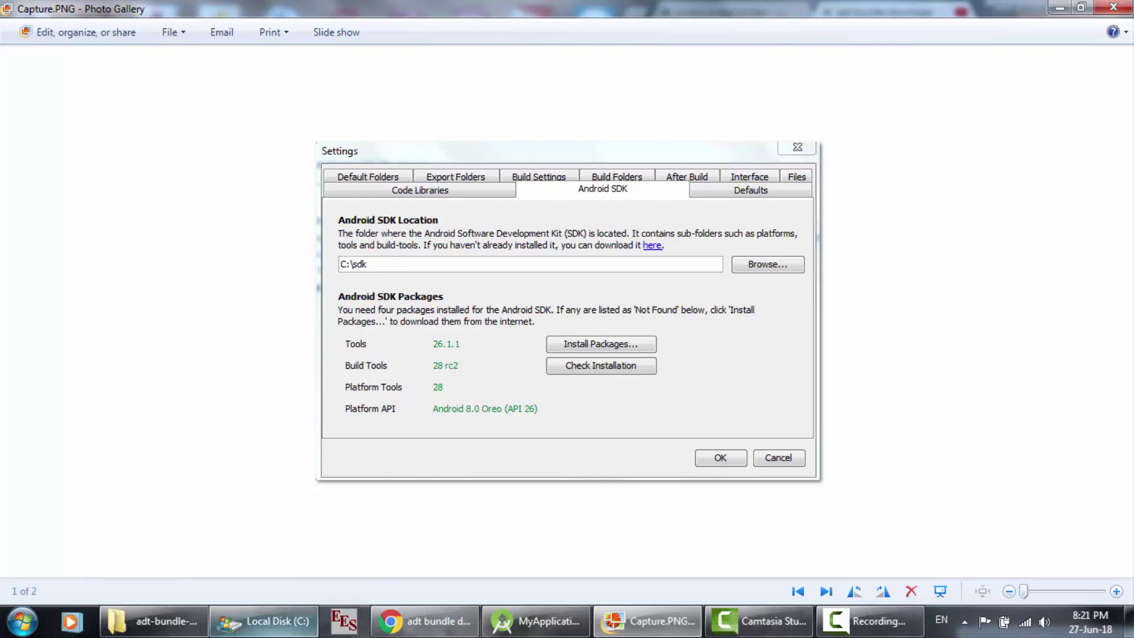
click(272, 621)
click(155, 621)
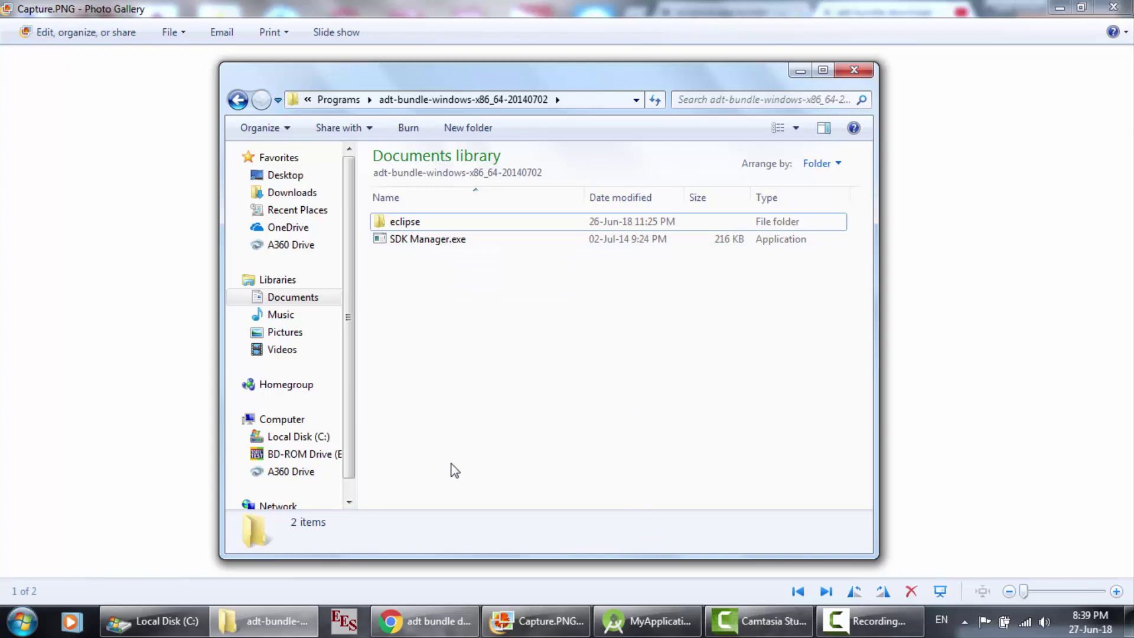
click(528, 620)
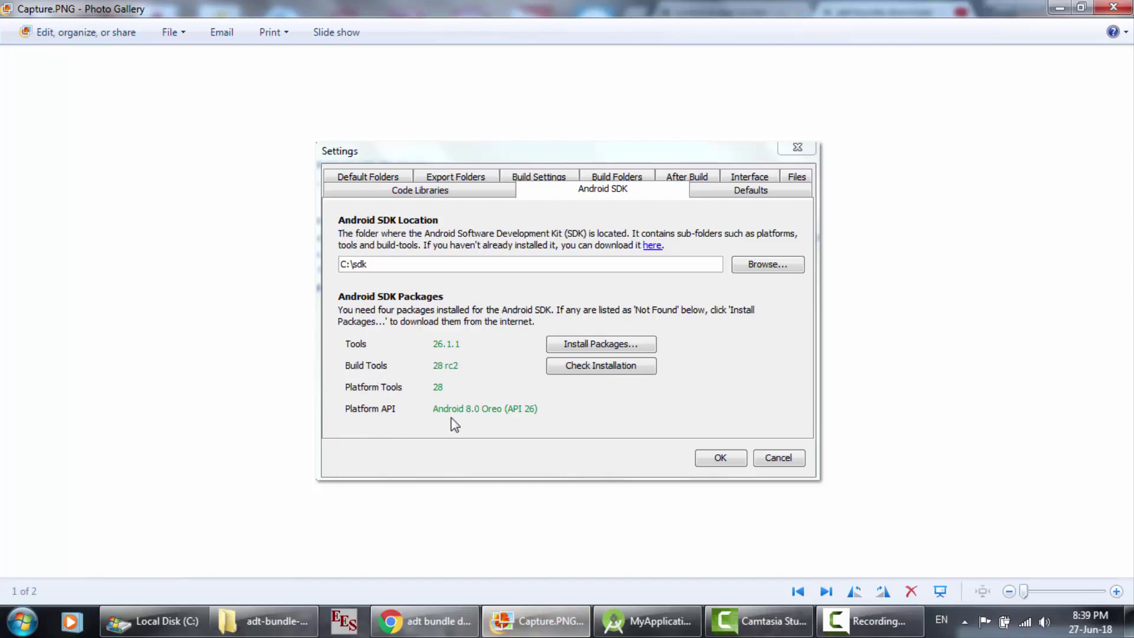
click(266, 621)
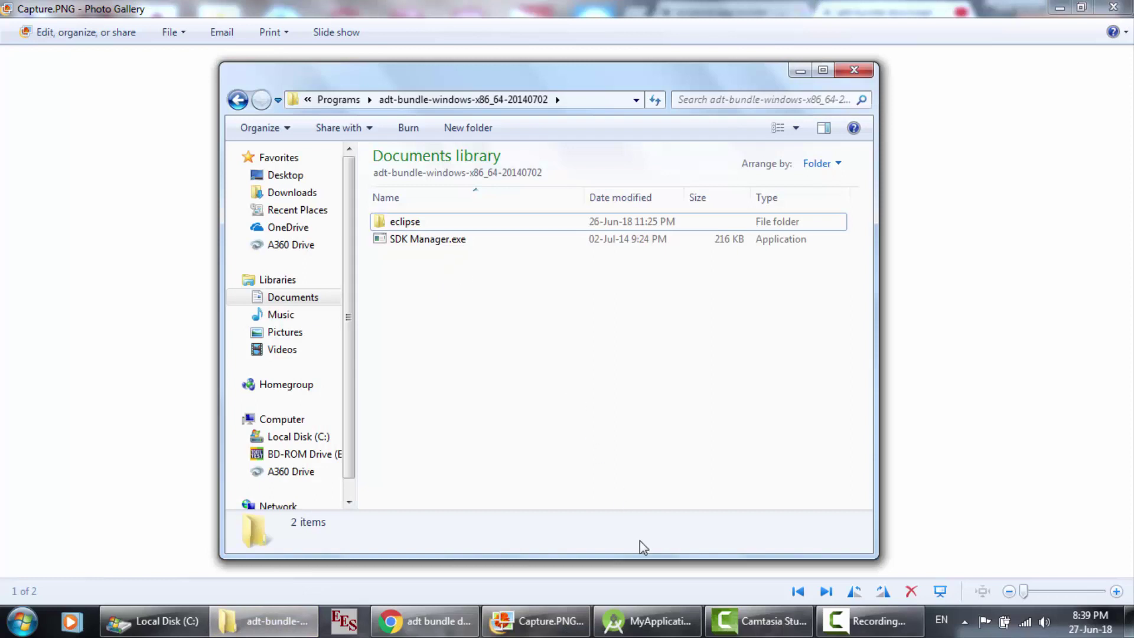
click(536, 620)
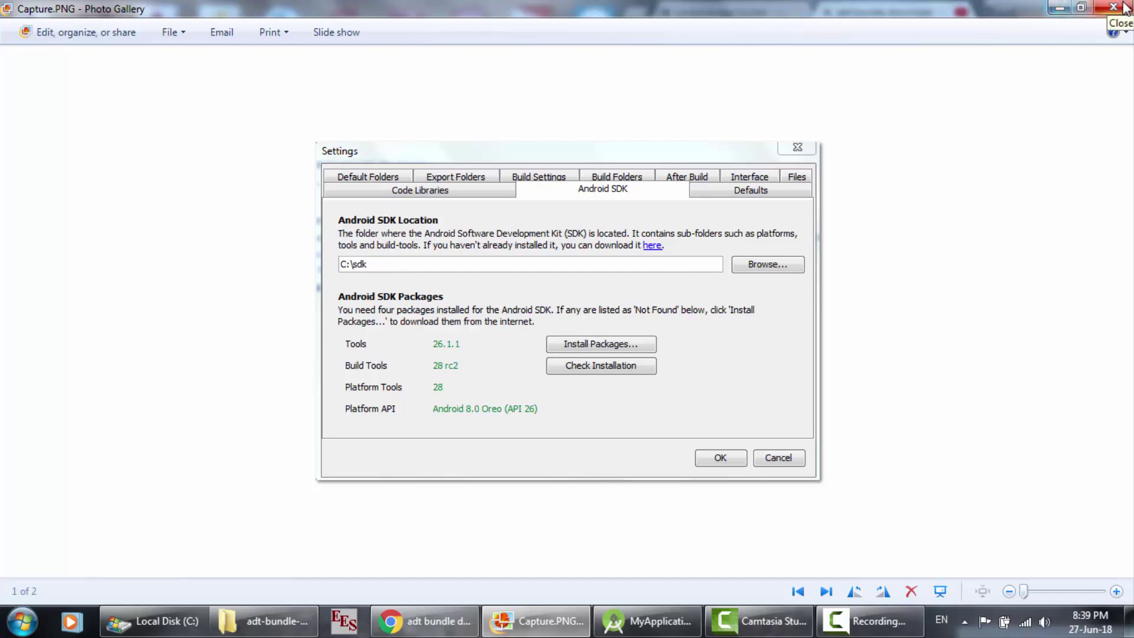
- Minimize the Capture.PNG, adt-bundle folder, Chrome and Local Disk (C:) windows to show the desktop
click(1061, 7)
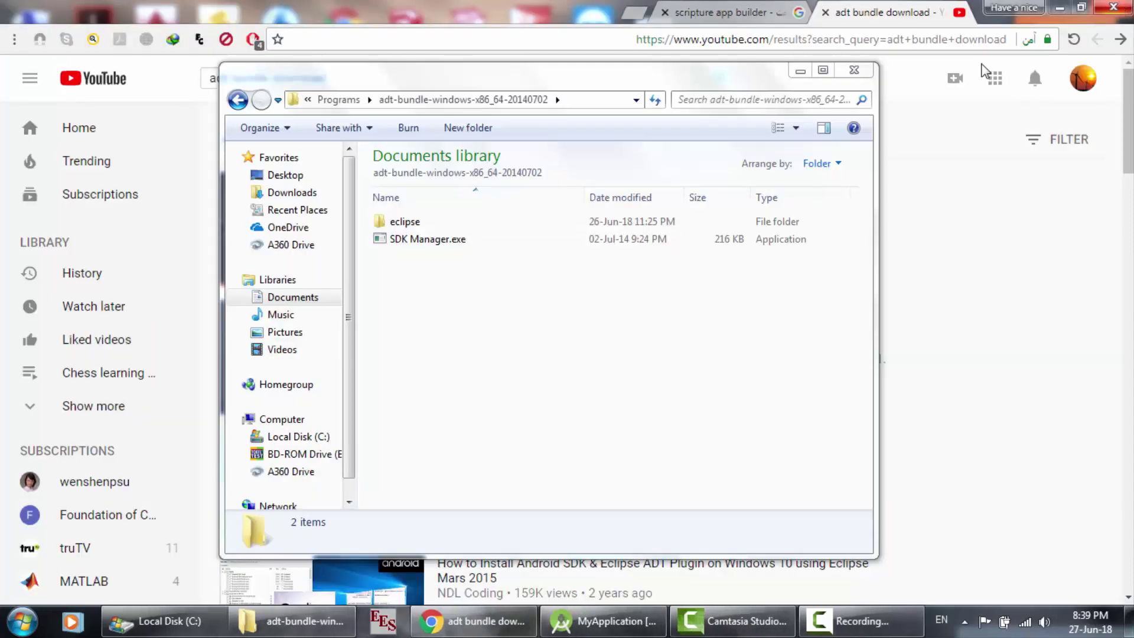
click(800, 75)
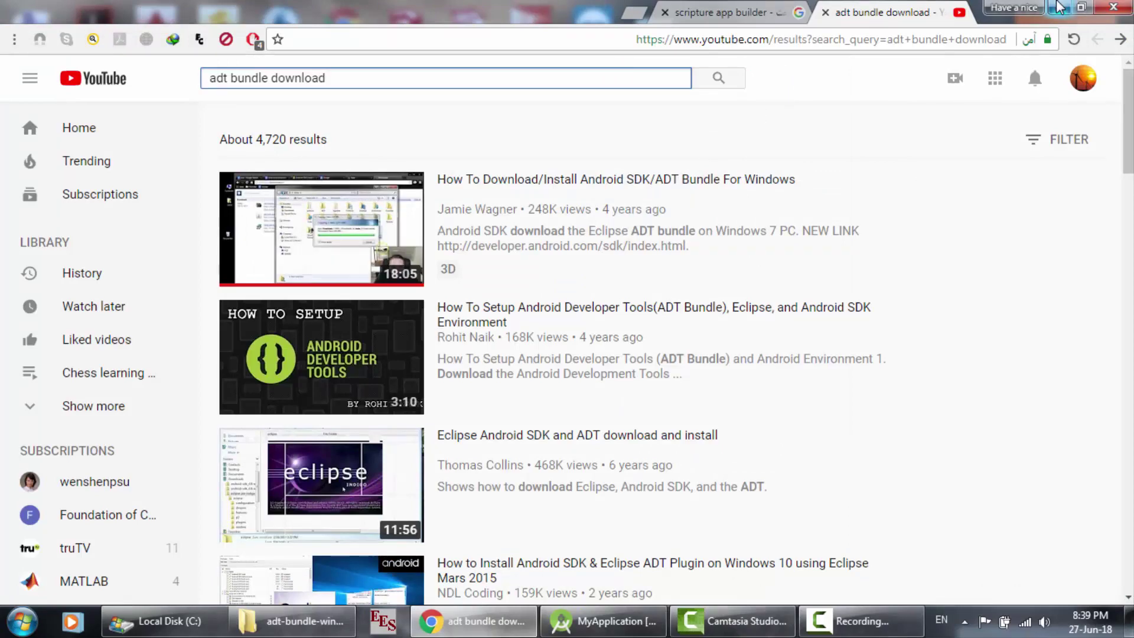
click(1061, 7)
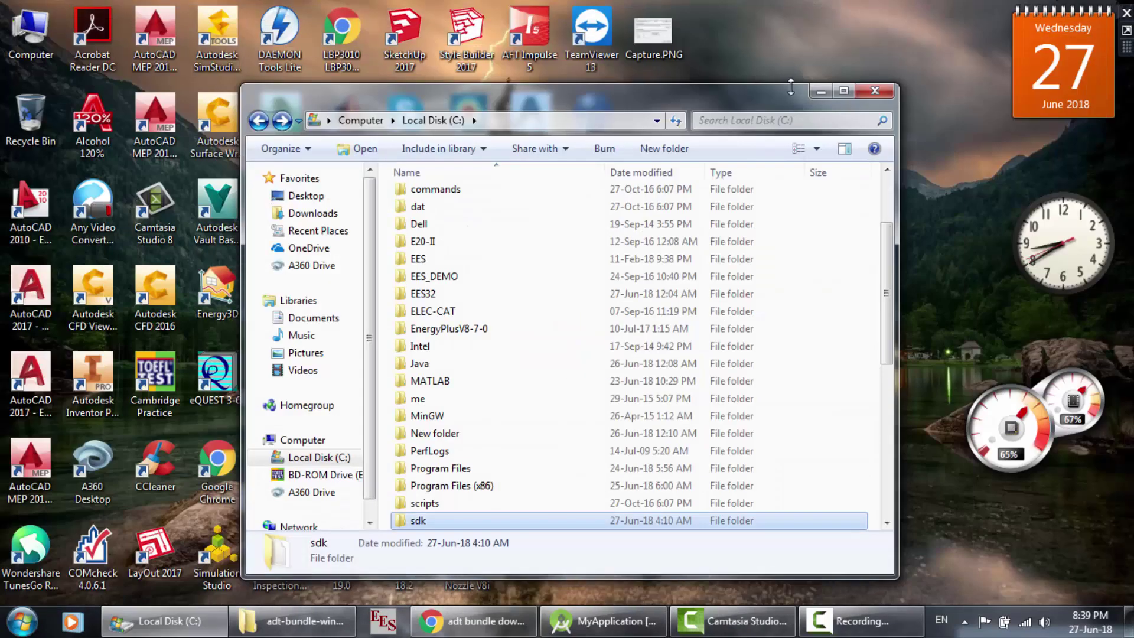
click(819, 92)
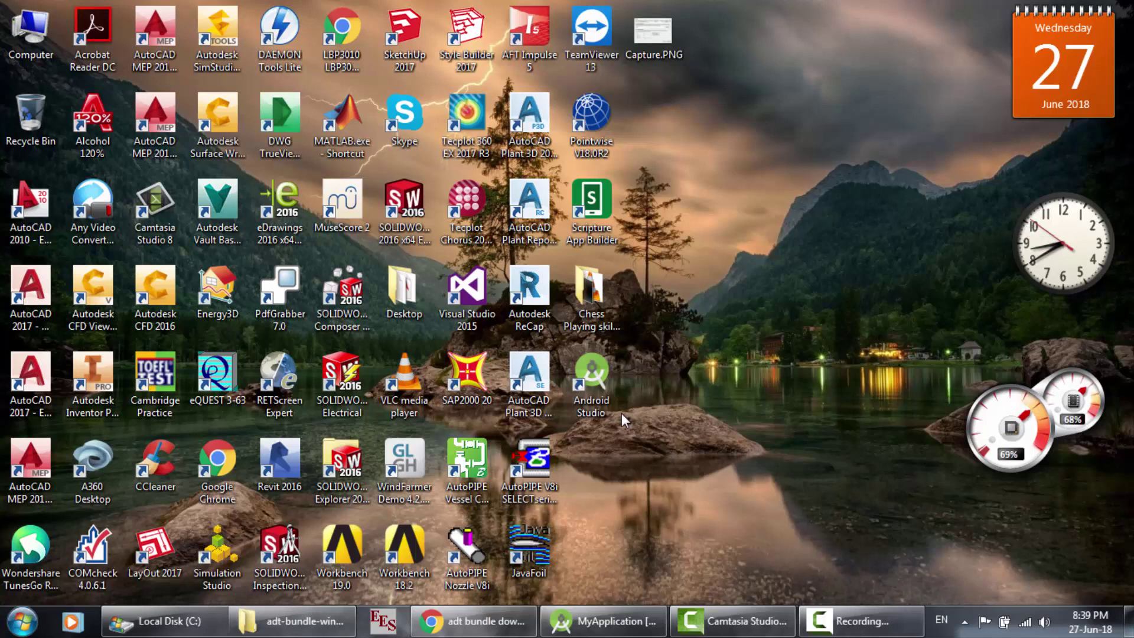
- Switch to MyApplication in Android Studio and view the Google results for the "failed to resolve kotlin" error in Chrome
click(594, 614)
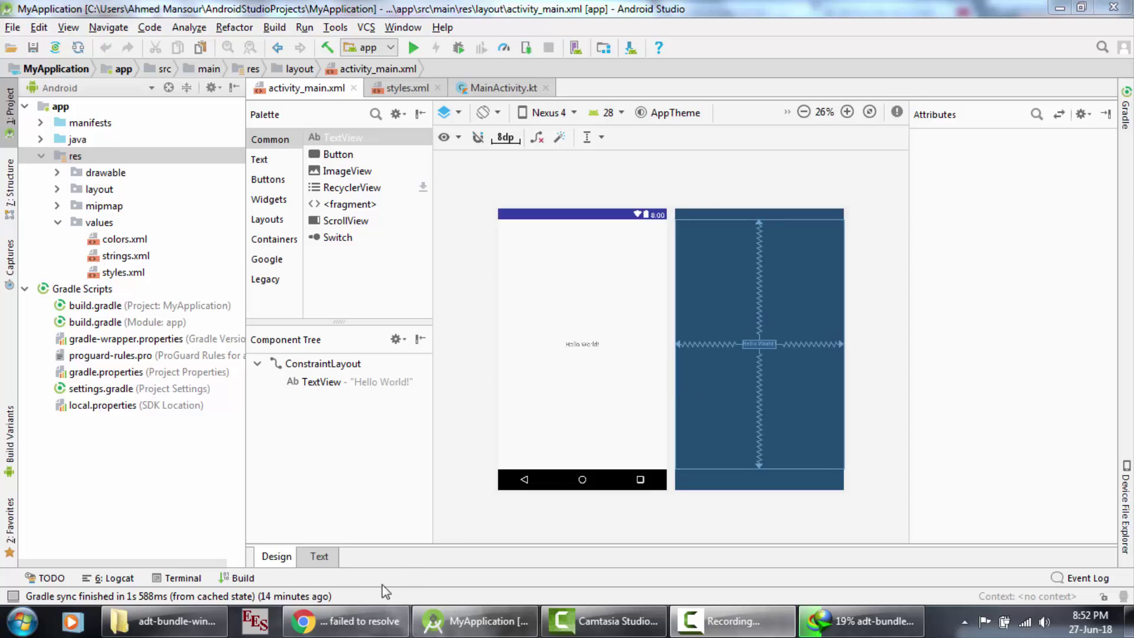
click(345, 621)
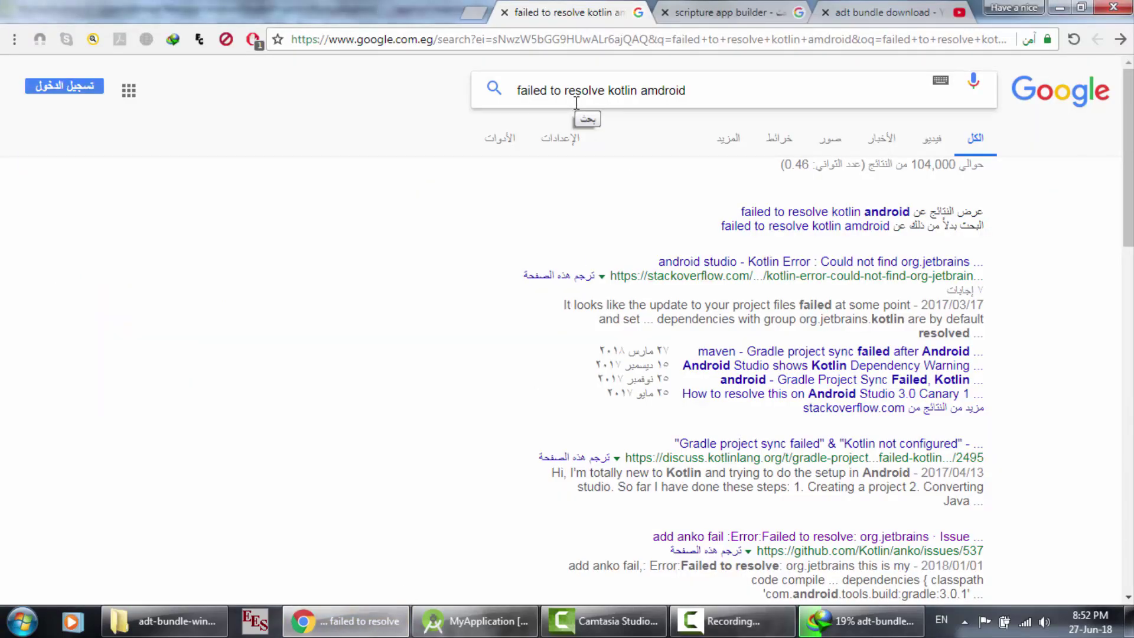
click(530, 620)
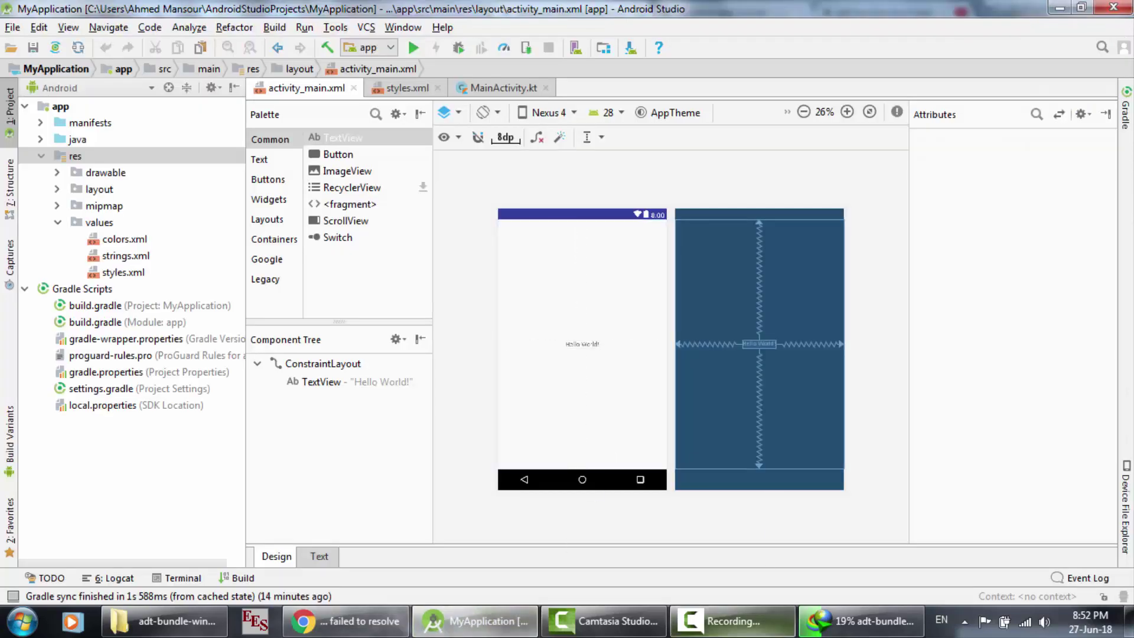
click(733, 621)
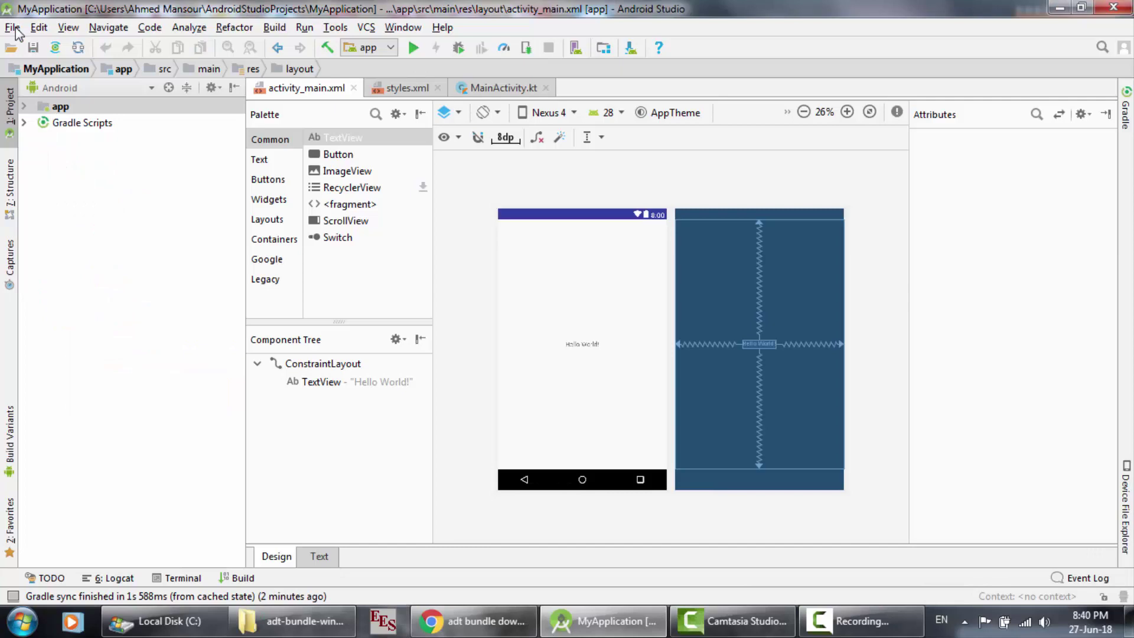
- Open the Android Studio settings, review the Gradle page under Build, Execution, Deployment and close them without changes
click(12, 27)
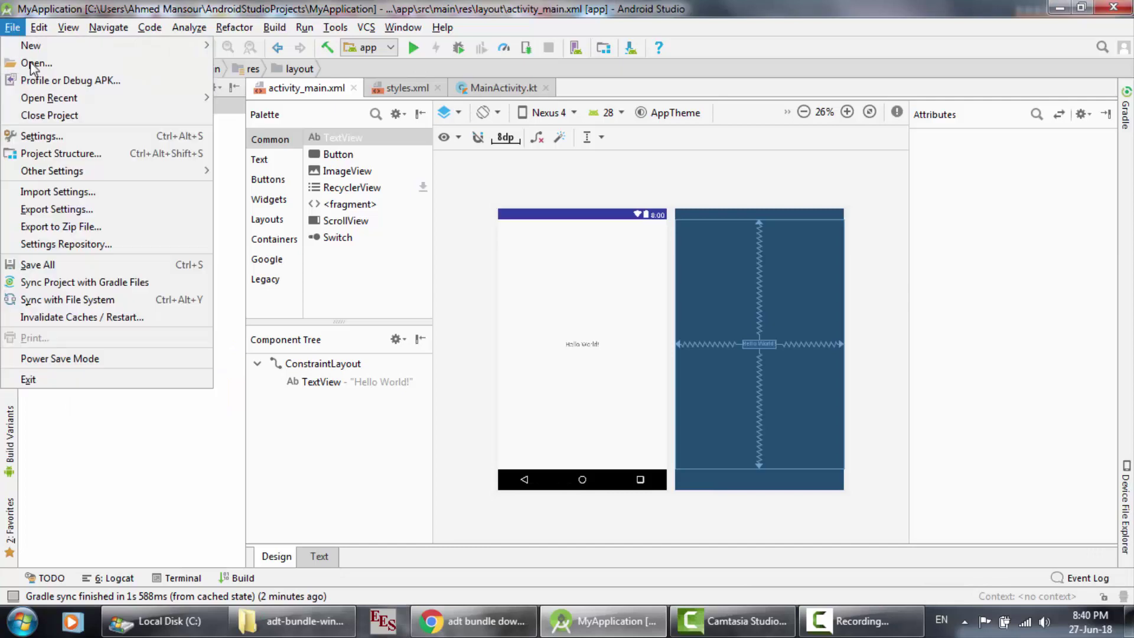
click(48, 137)
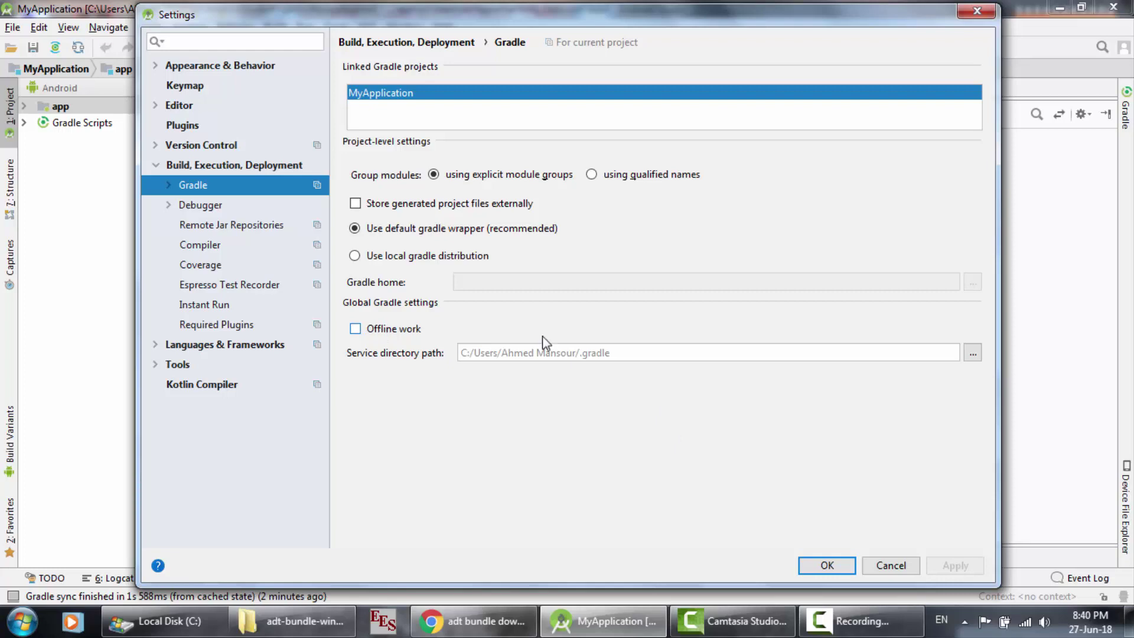
click(888, 564)
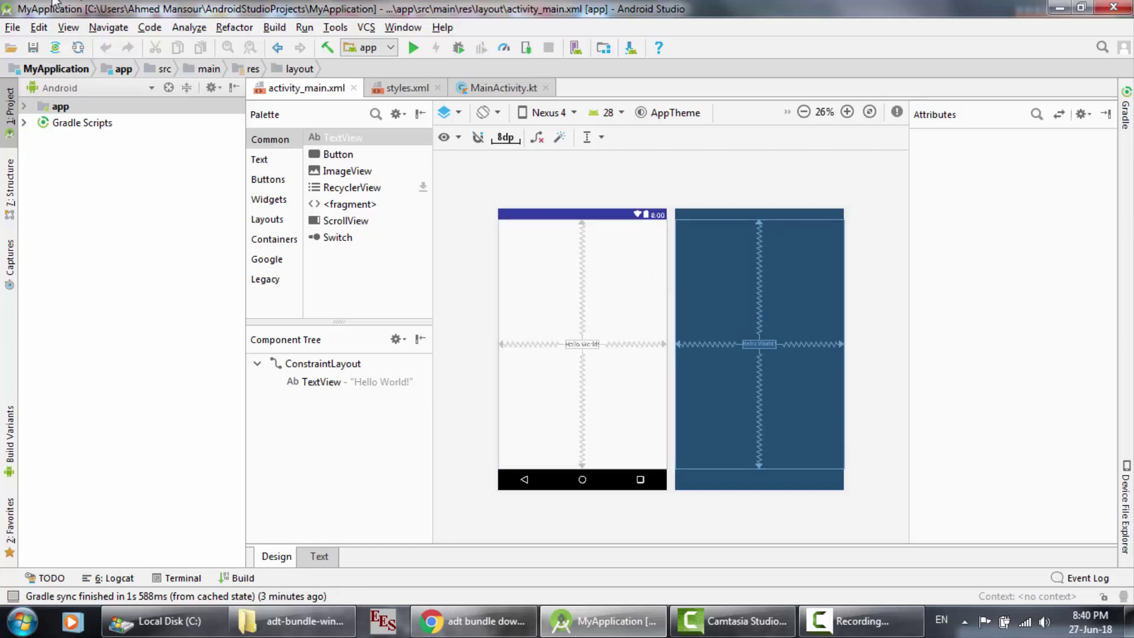
- Open the Project Structure's SDK Location page and compare the Android SDK path with the C: drive's sdk folder and the adt-bundle folder
click(14, 28)
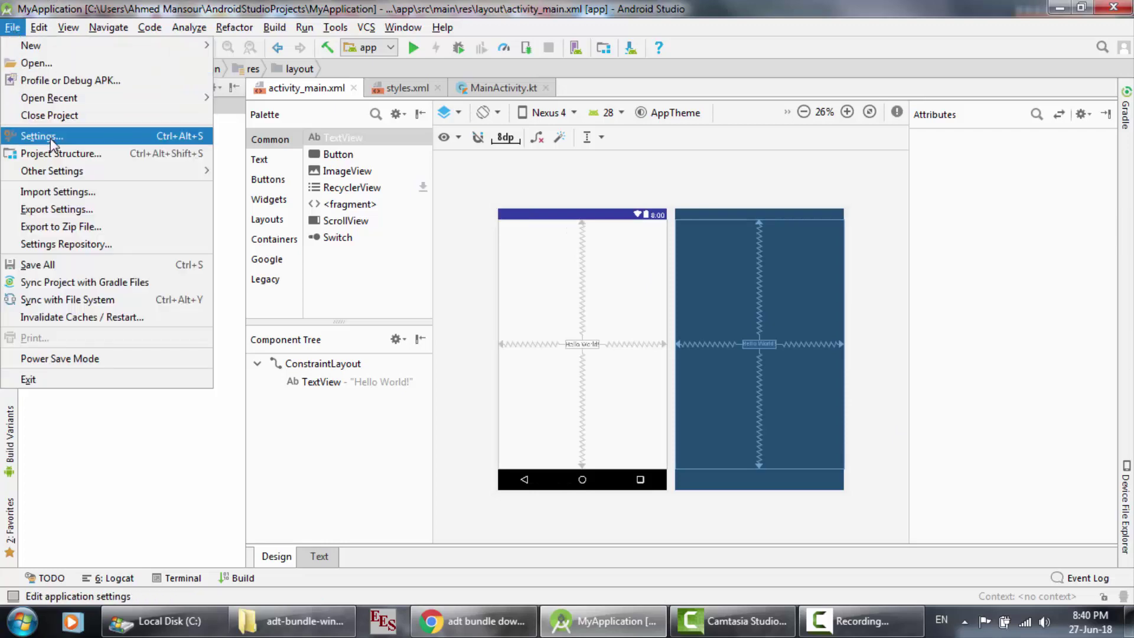
click(48, 155)
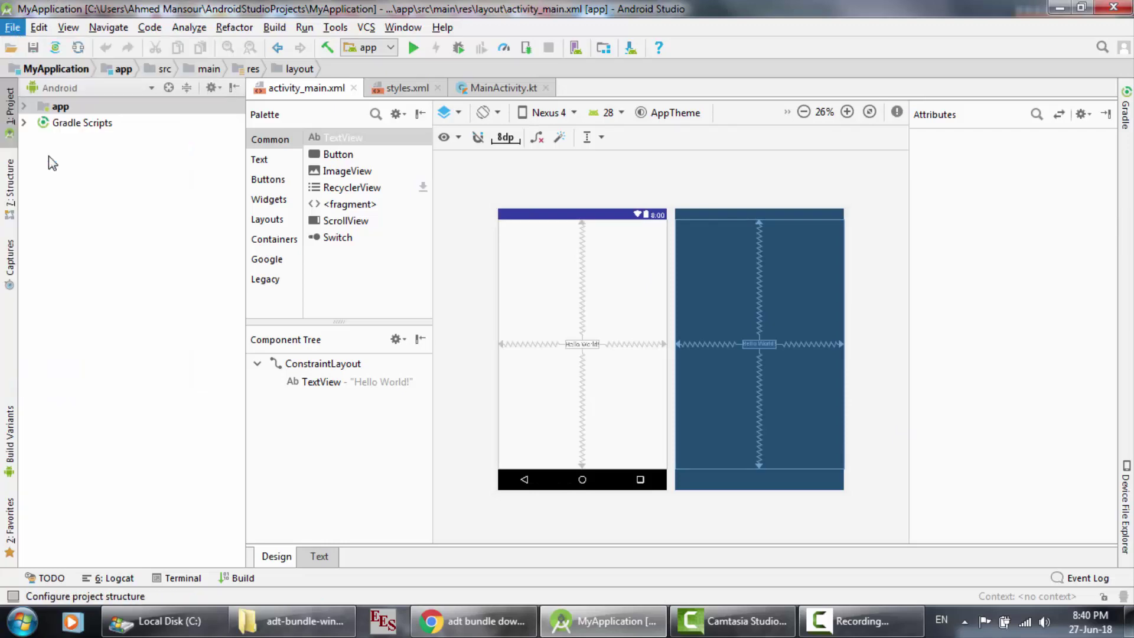
click(386, 137)
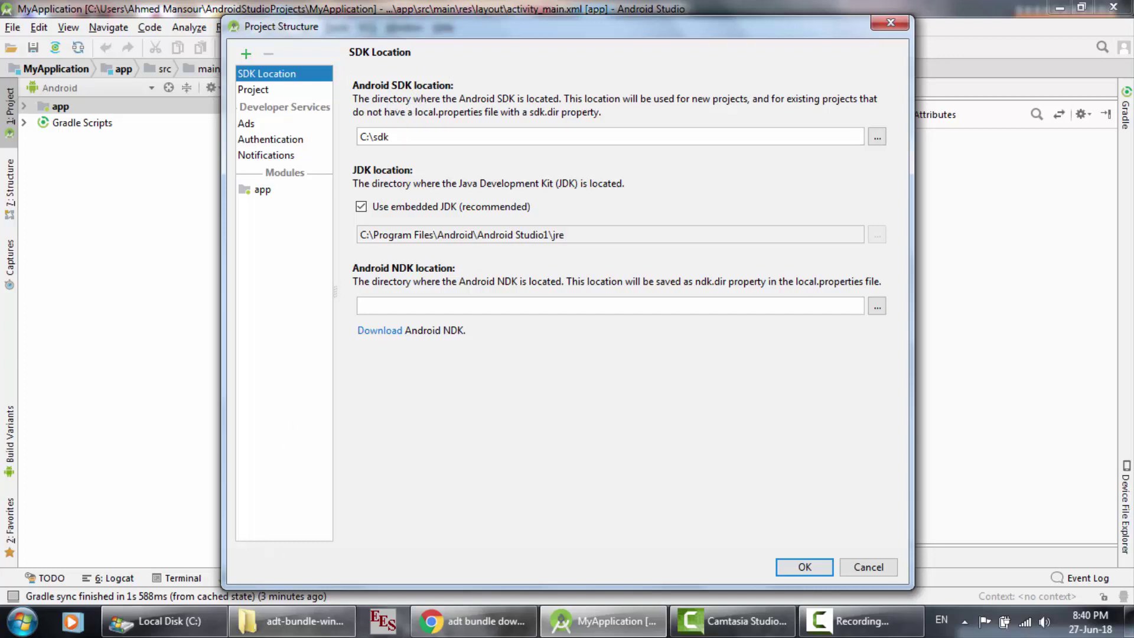
click(159, 620)
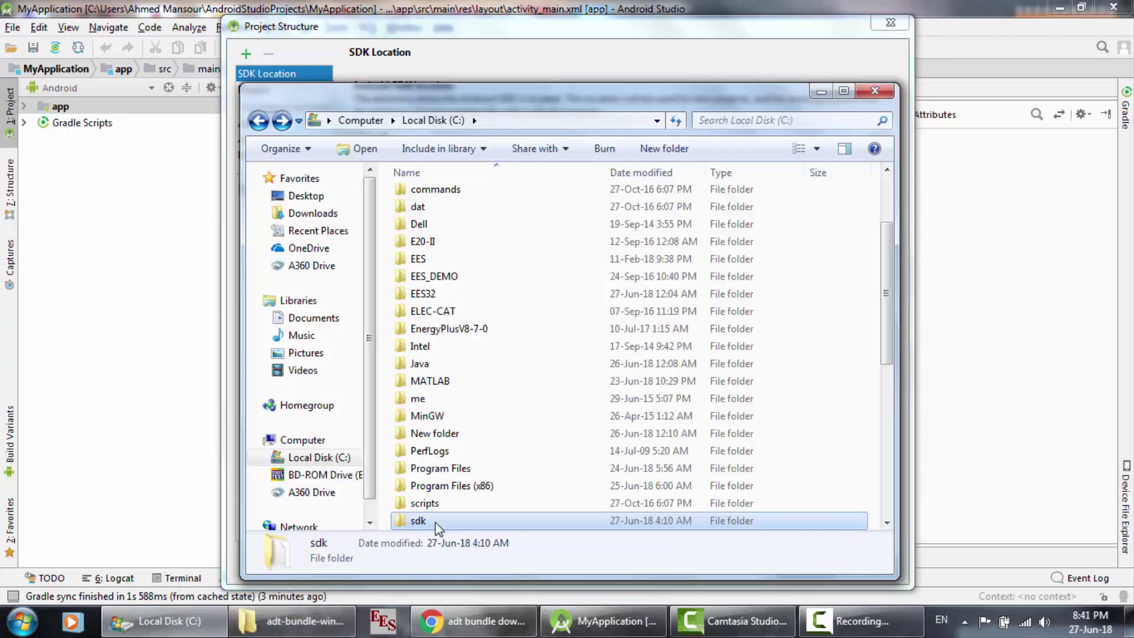
click(292, 621)
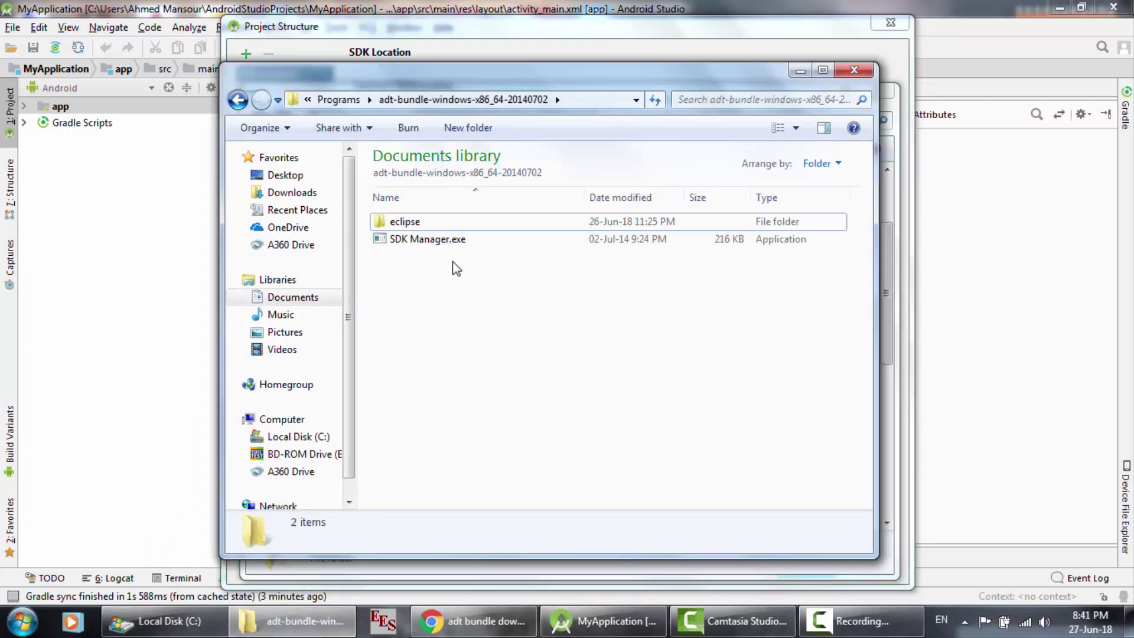
click(160, 620)
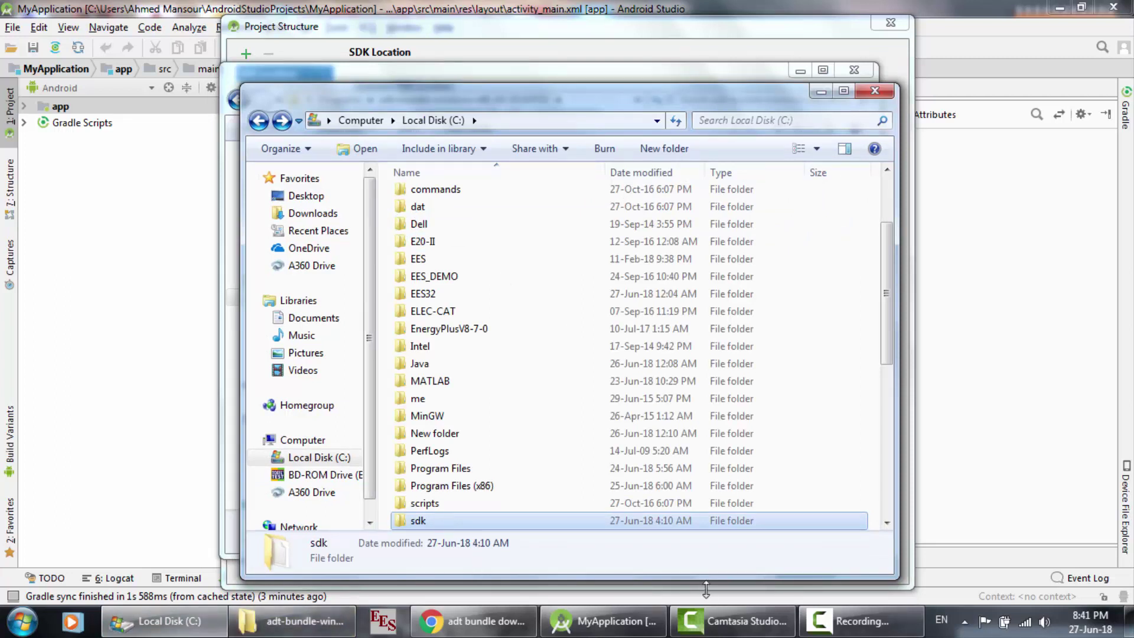
- Return to Android Studio's Project Structure dialog, review the SDK and JDK locations and accept them as they are
click(605, 621)
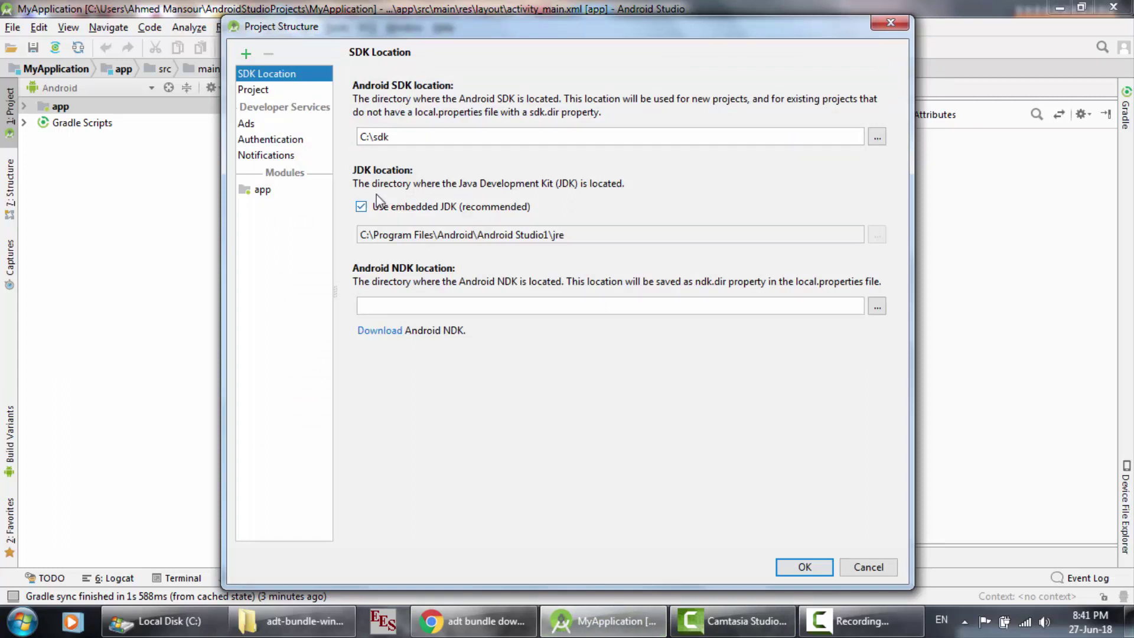
click(815, 565)
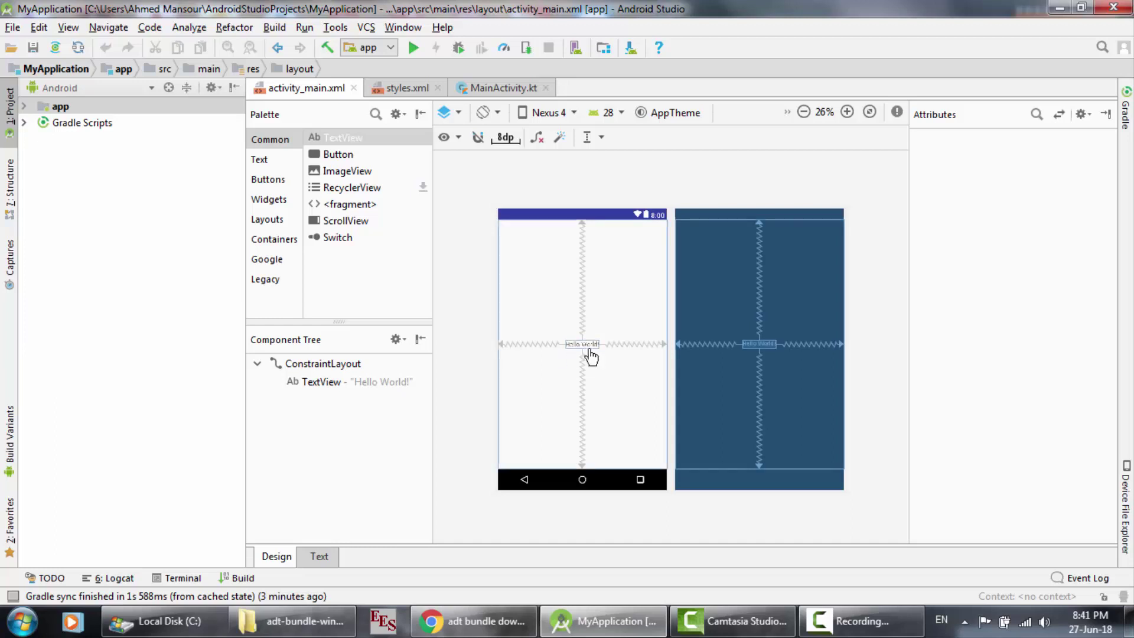
- Expand Gradle Scripts, app, res and values in the project tree and view the AppTheme style in styles.xml
click(25, 123)
click(25, 106)
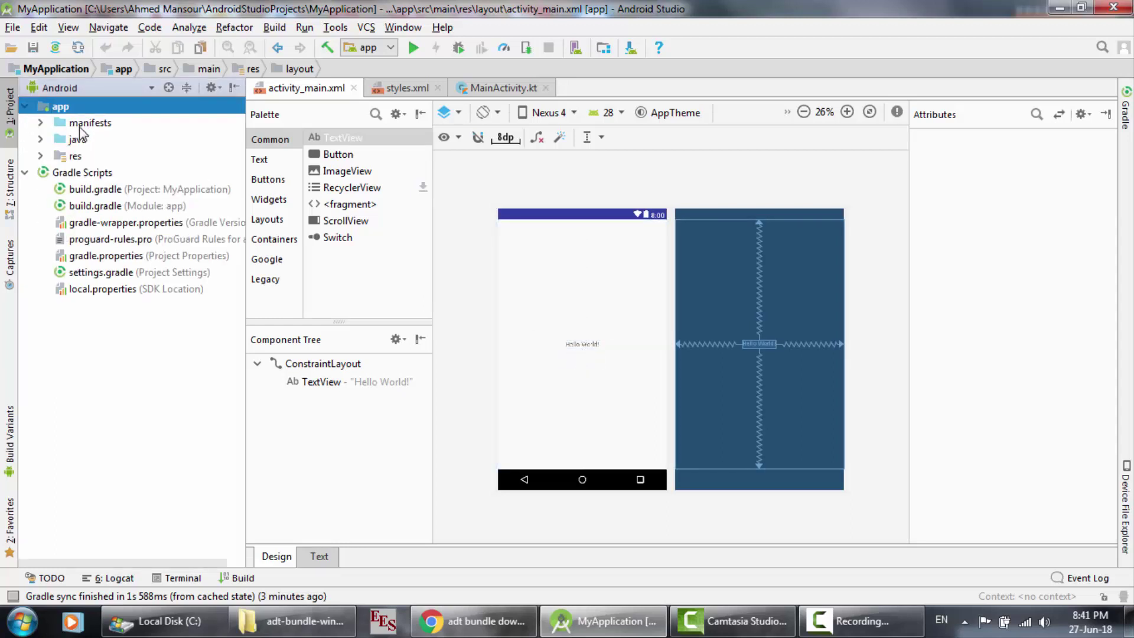
click(43, 154)
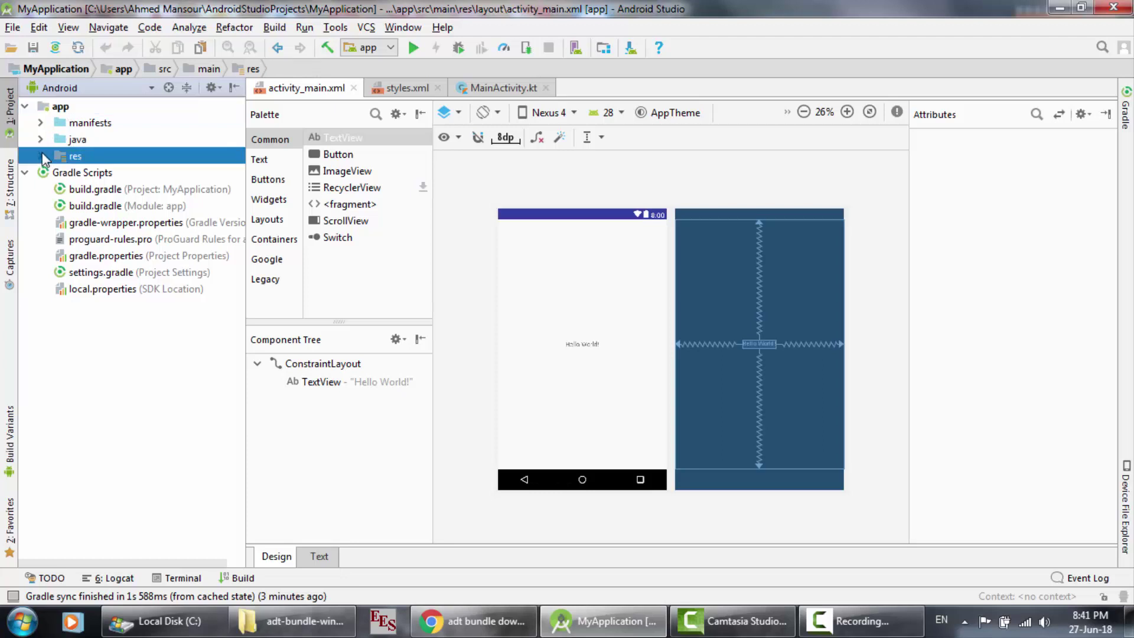
click(41, 156)
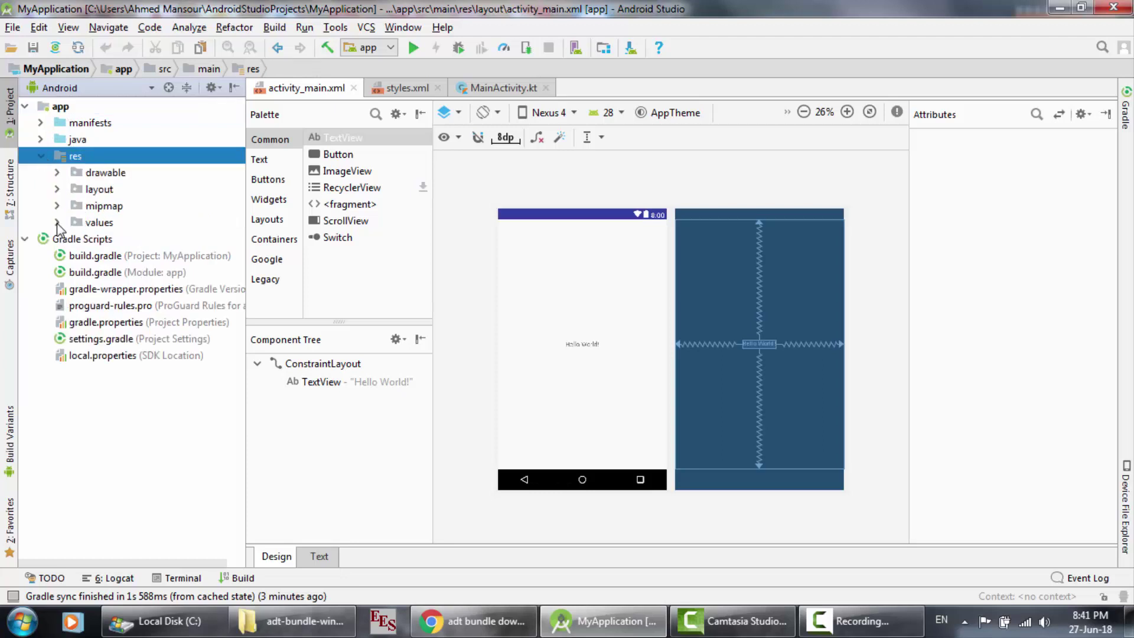
click(57, 223)
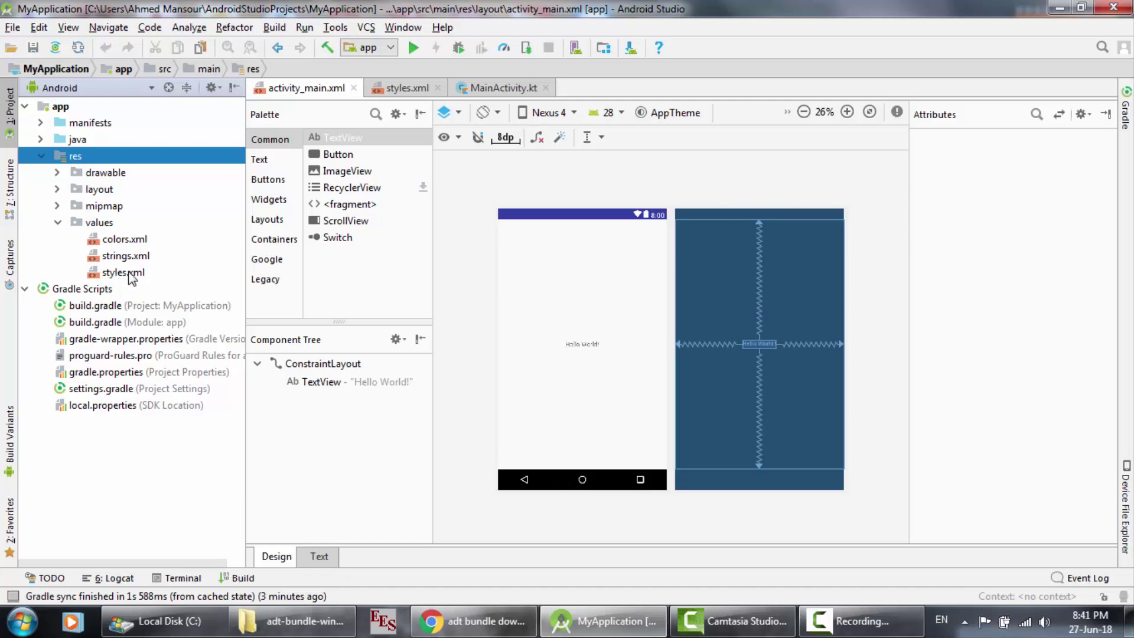
click(406, 89)
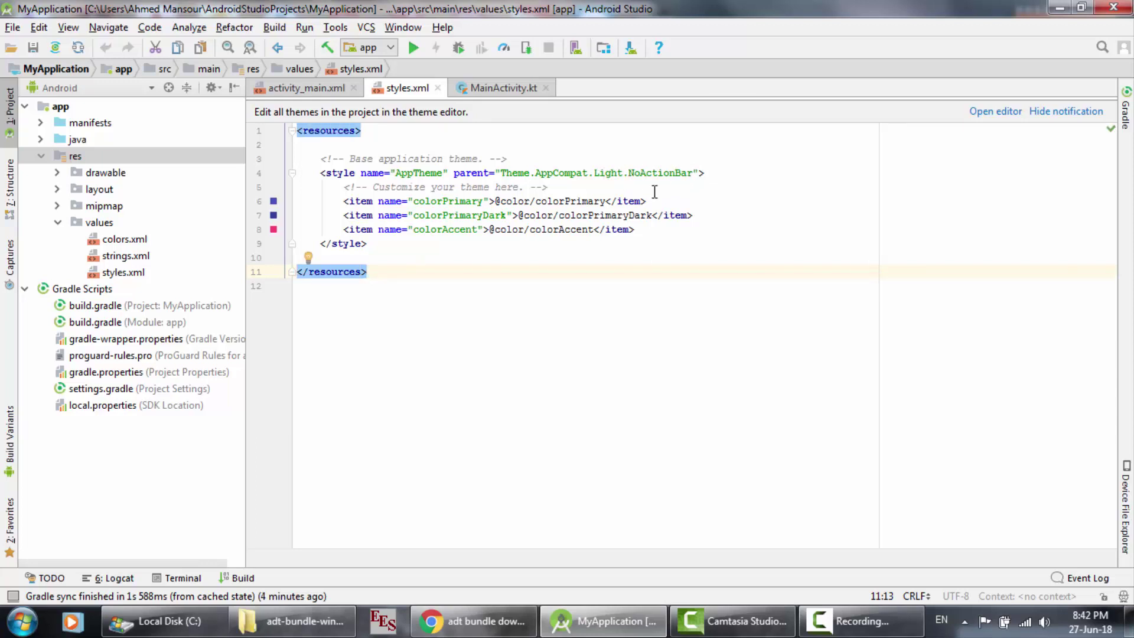
- Switch the editor back to the activity_main.xml layout design
click(13, 28)
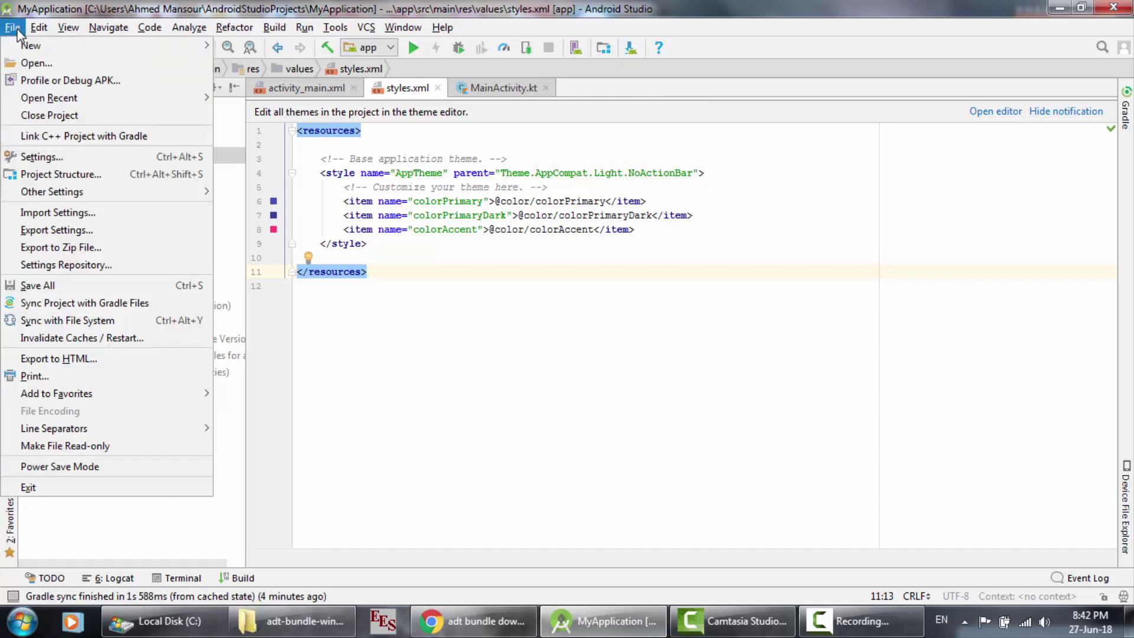
click(747, 43)
click(285, 90)
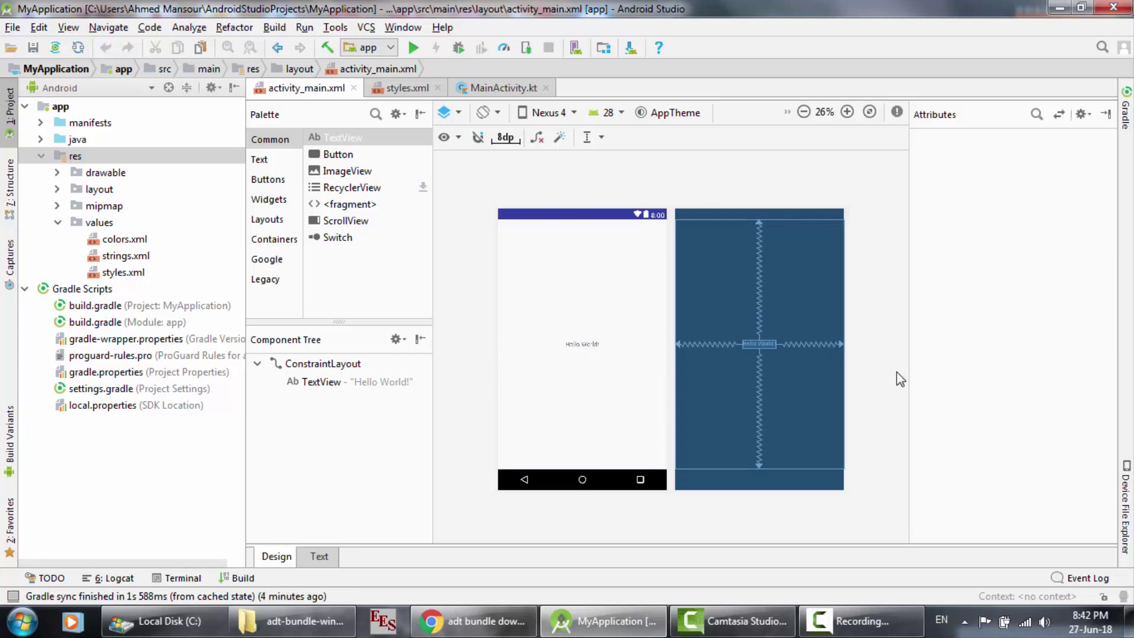
- Switch to Chrome to view the YouTube results for "adt bundle download", and bring up the adt-bundle folder
click(493, 619)
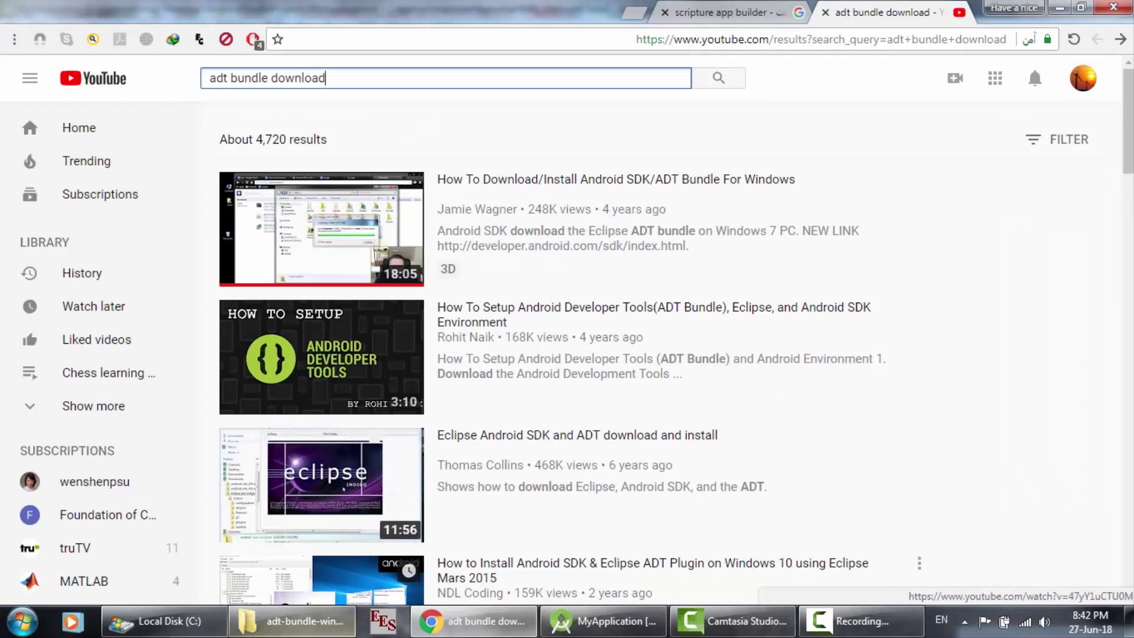
click(293, 620)
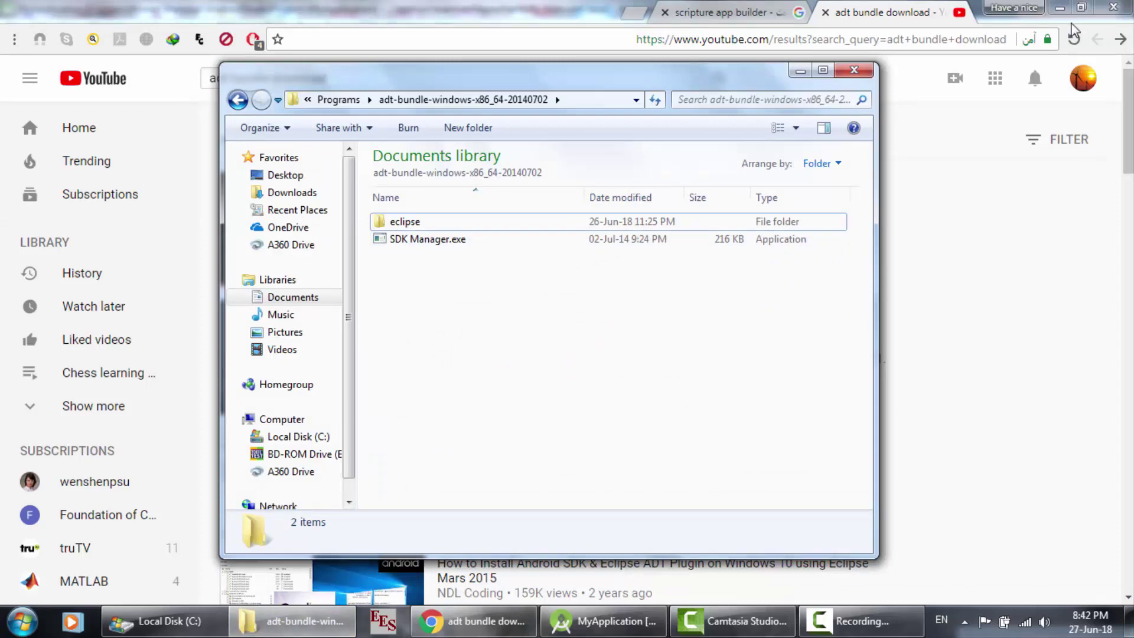
- Minimize all open windows to reach the desktop and open Capture.PNG to view the Android SDK settings
click(800, 70)
click(1060, 9)
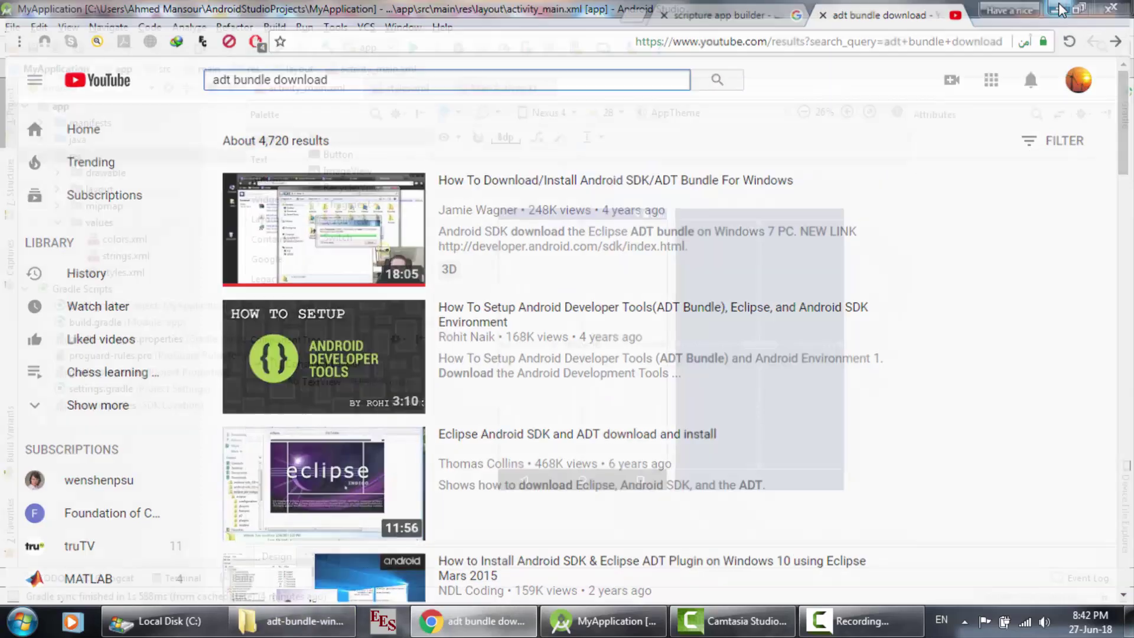
click(1061, 9)
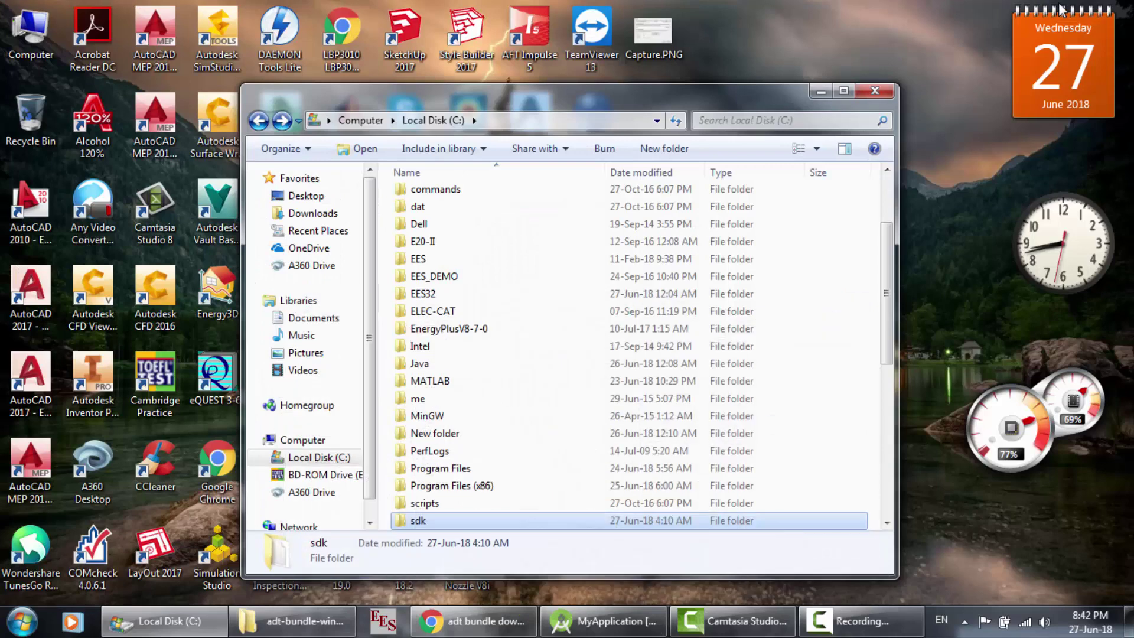
click(822, 90)
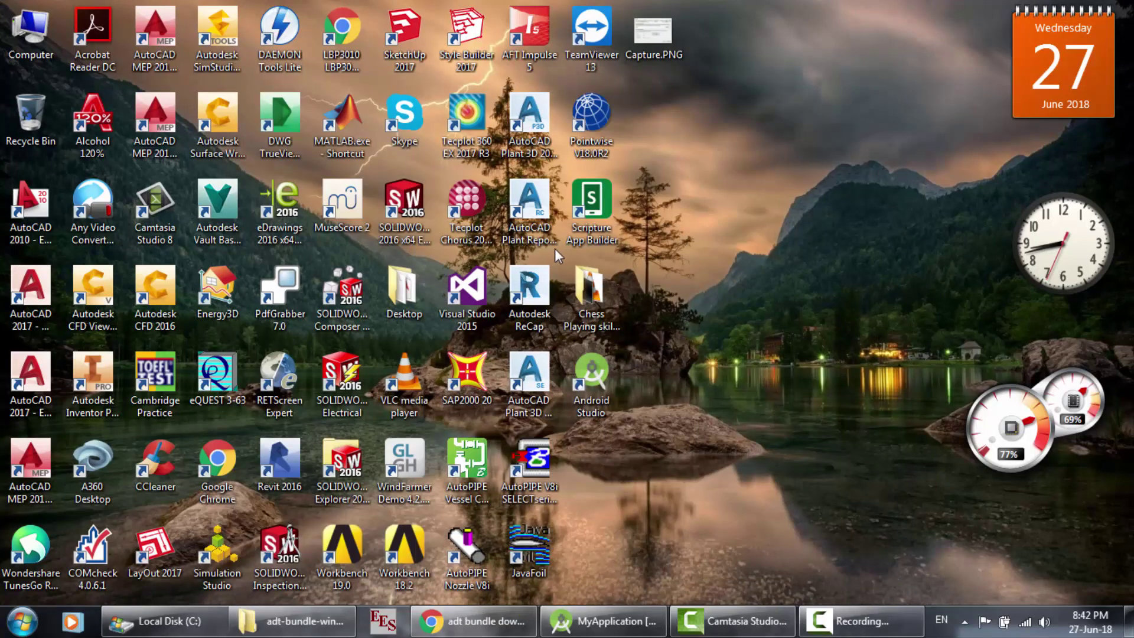
double_click(653, 44)
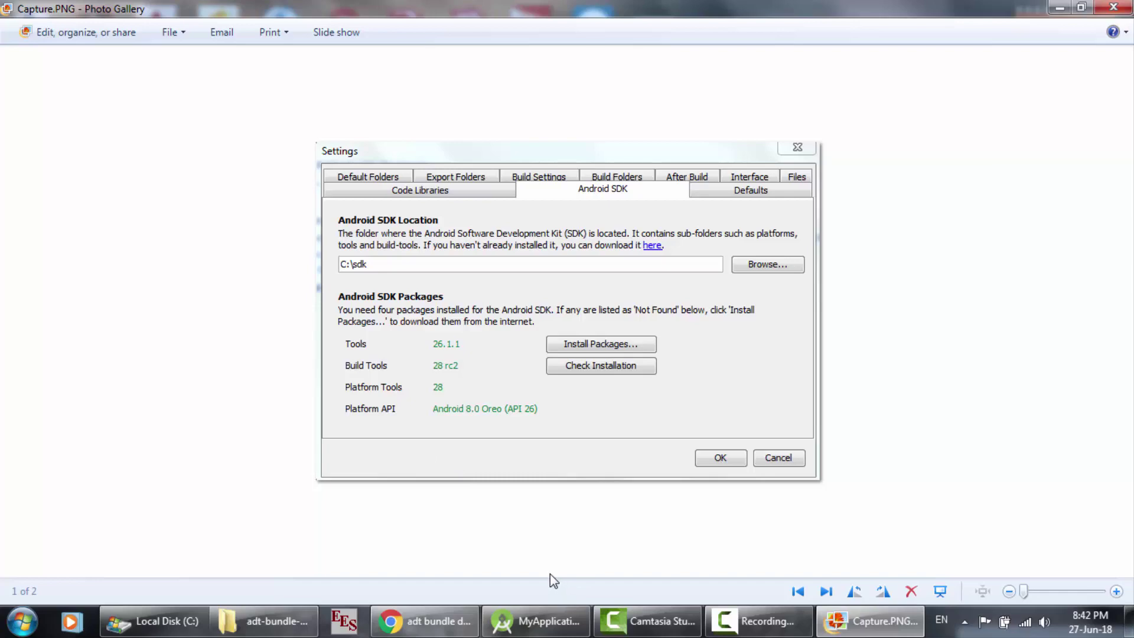
- In Android Studio, compare the Project Structure's Android SDK location with the C: drive's sdk folder and the adt-bundle folder, and close the dialog
click(540, 620)
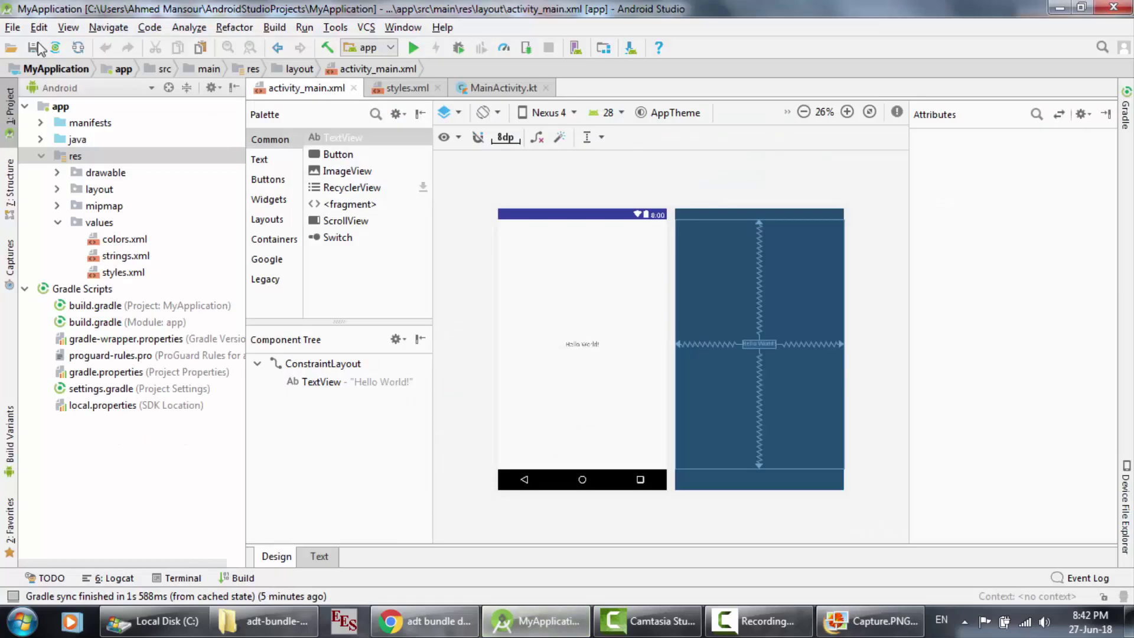
click(14, 29)
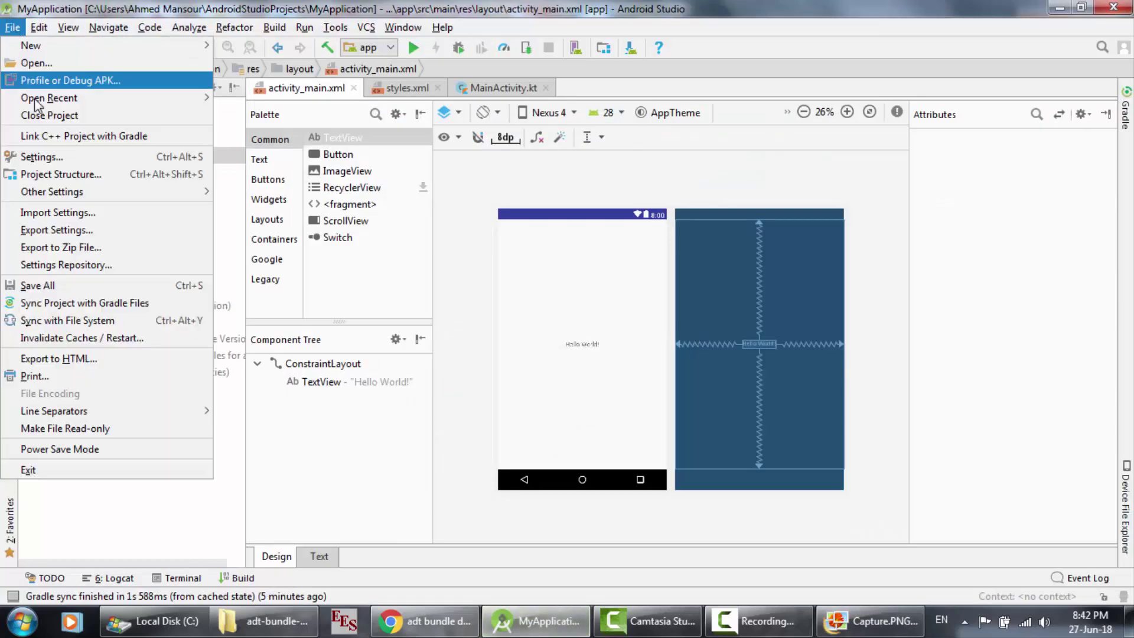
click(51, 176)
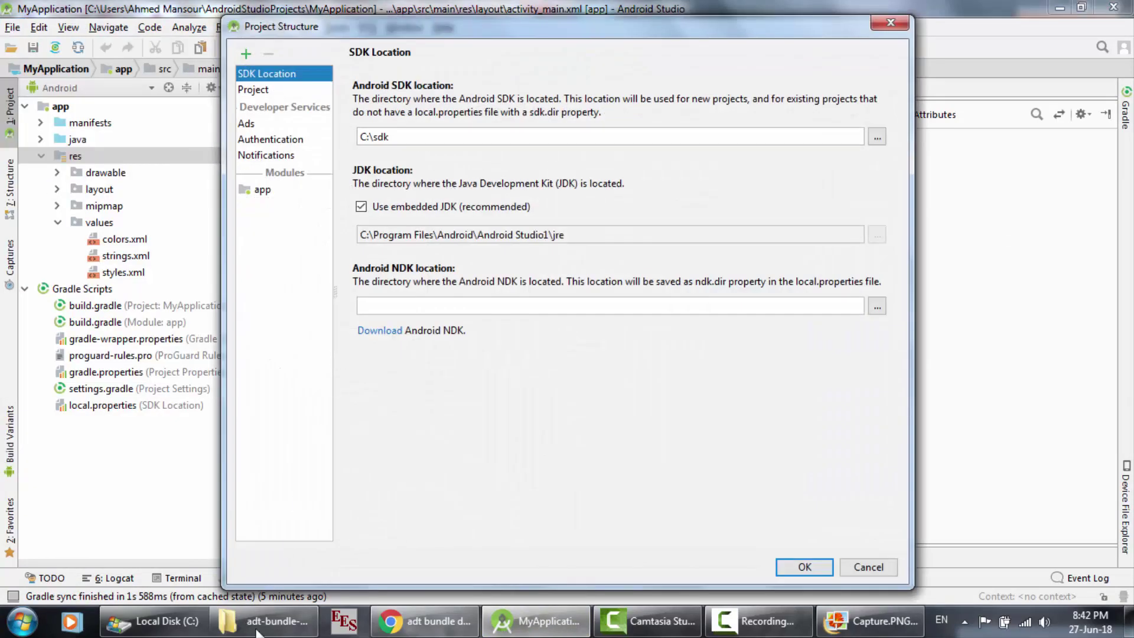
click(150, 621)
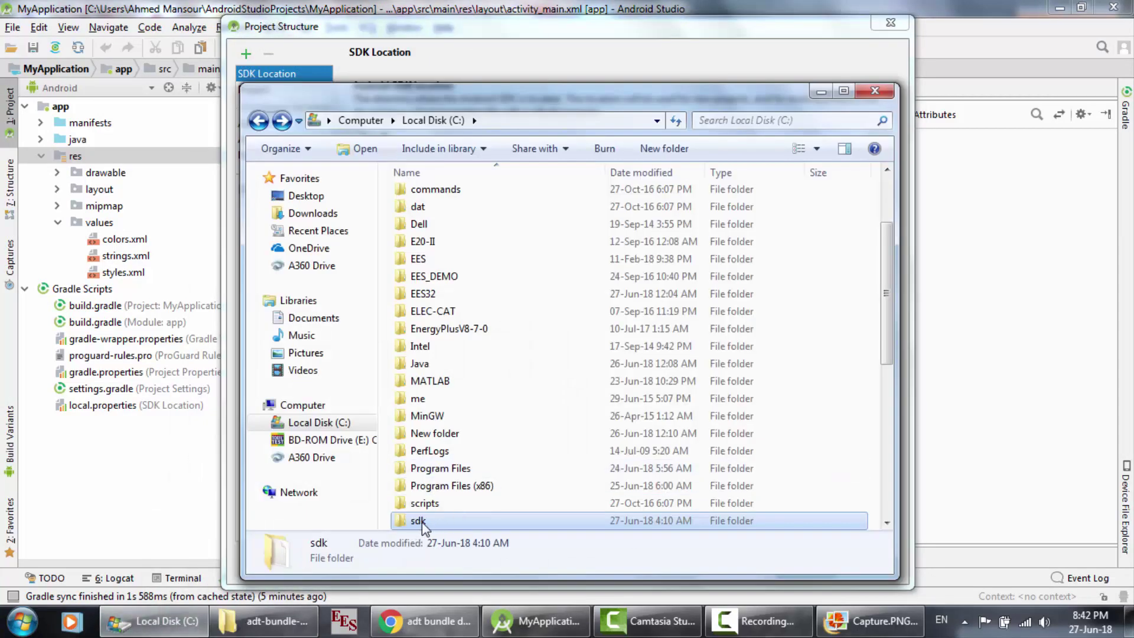
click(273, 620)
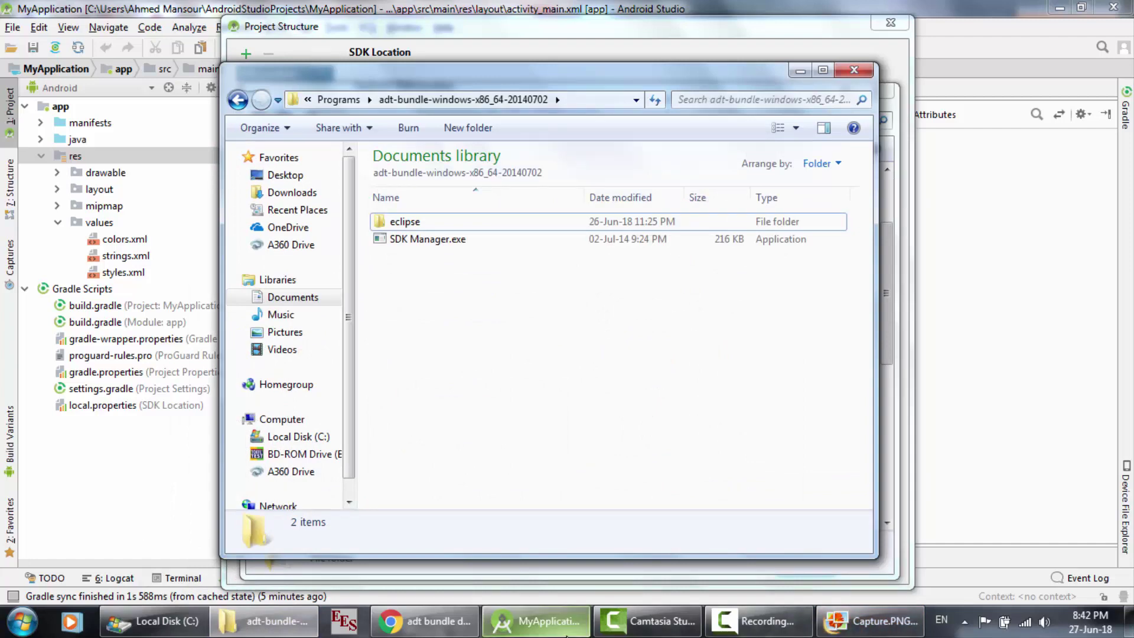
click(537, 621)
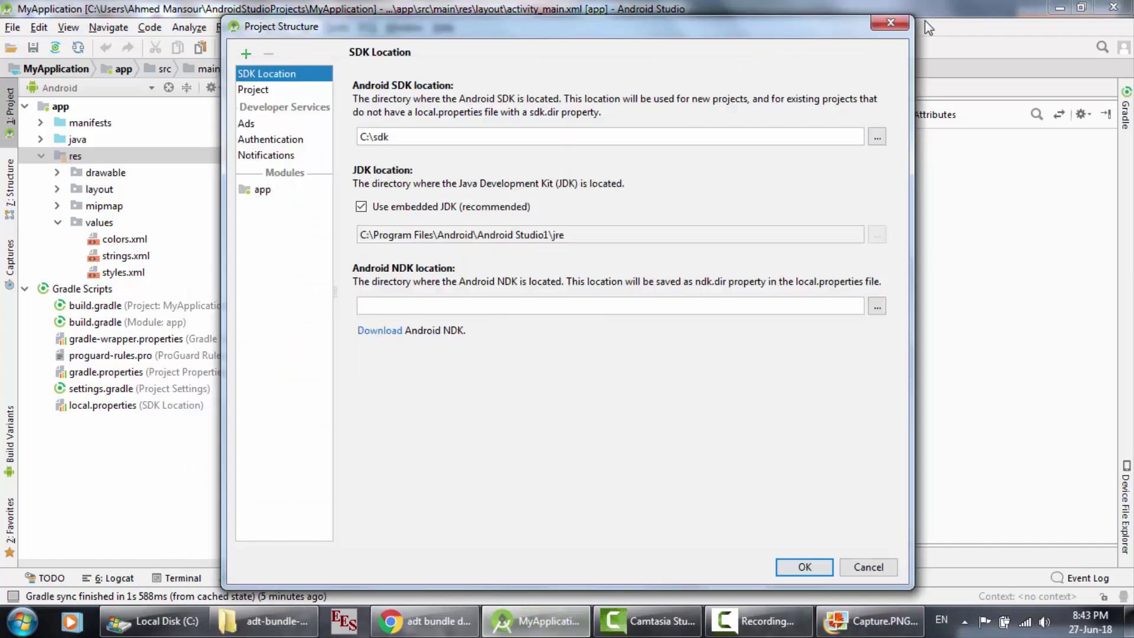
click(890, 23)
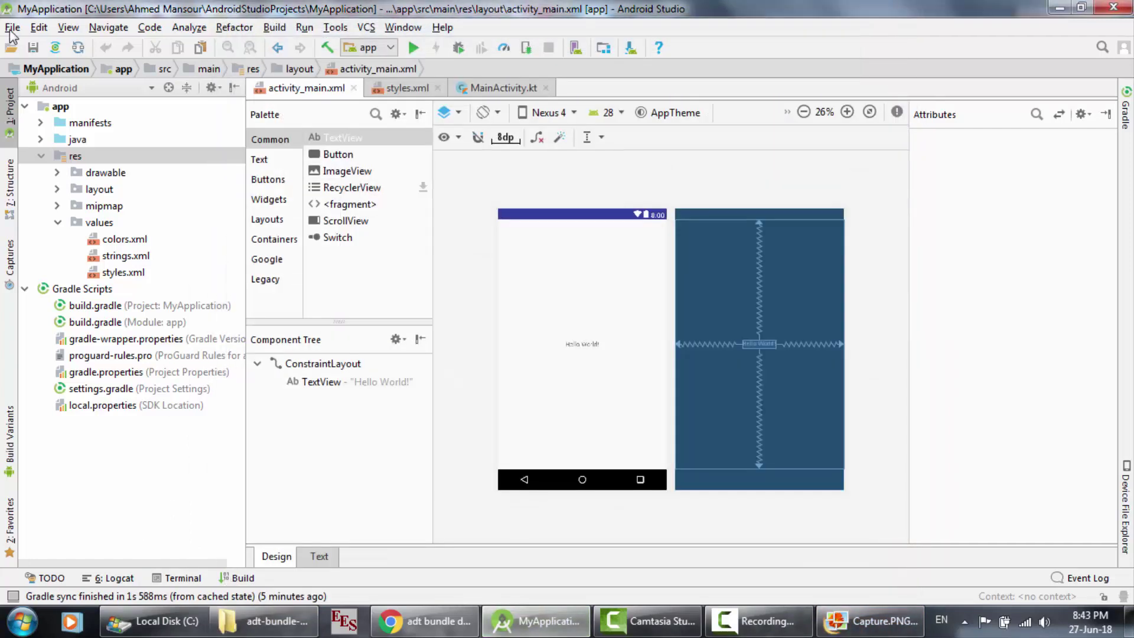
- Open the Android Studio settings, review the Gradle service directory path and cancel without changes
click(12, 29)
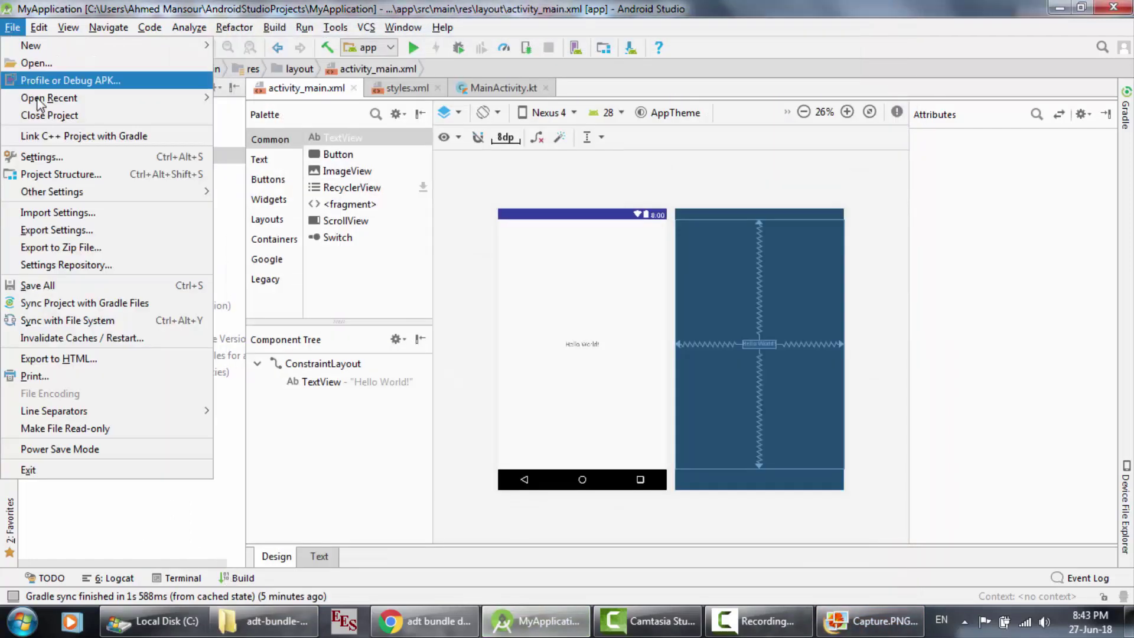
click(38, 161)
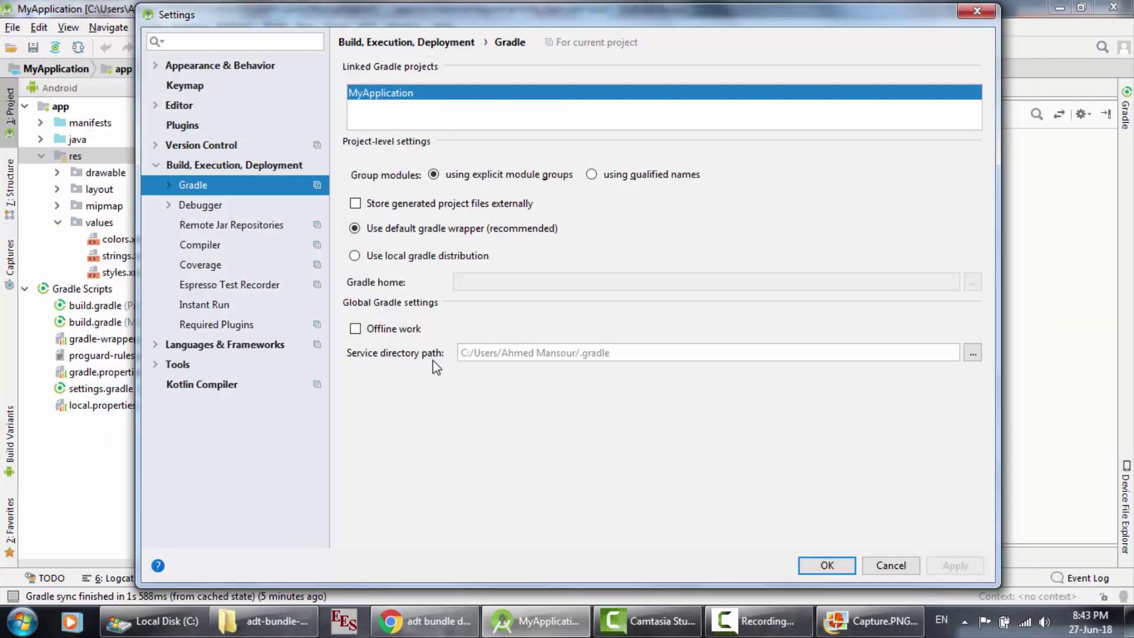
click(890, 565)
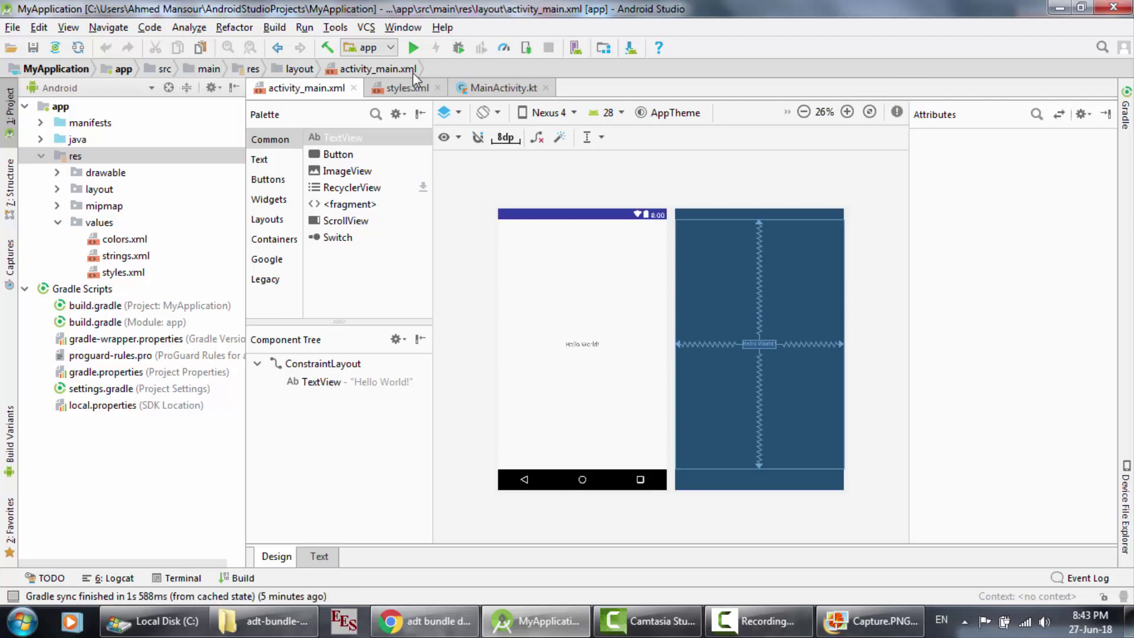
- View styles.xml again and switch to Chrome's YouTube results for "adt bundle download"
click(405, 89)
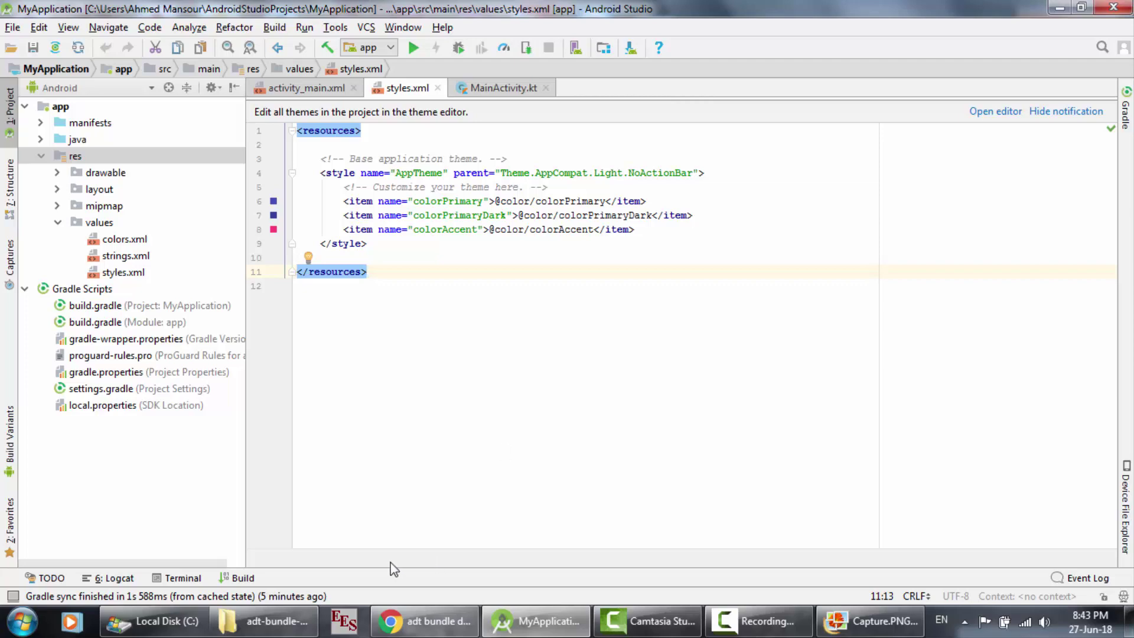
click(404, 634)
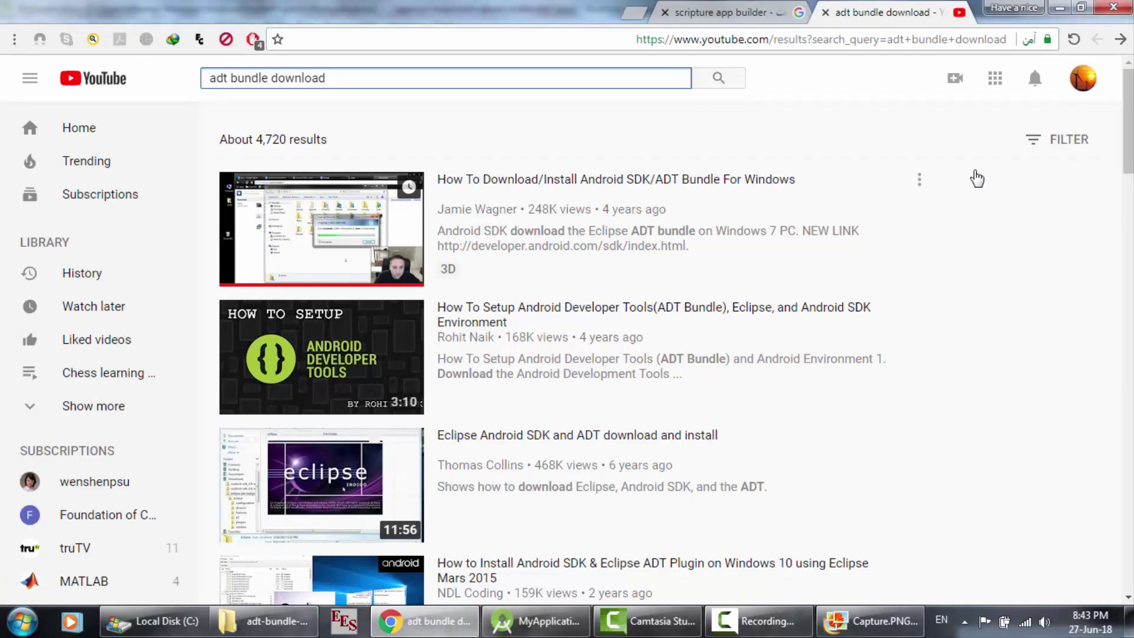